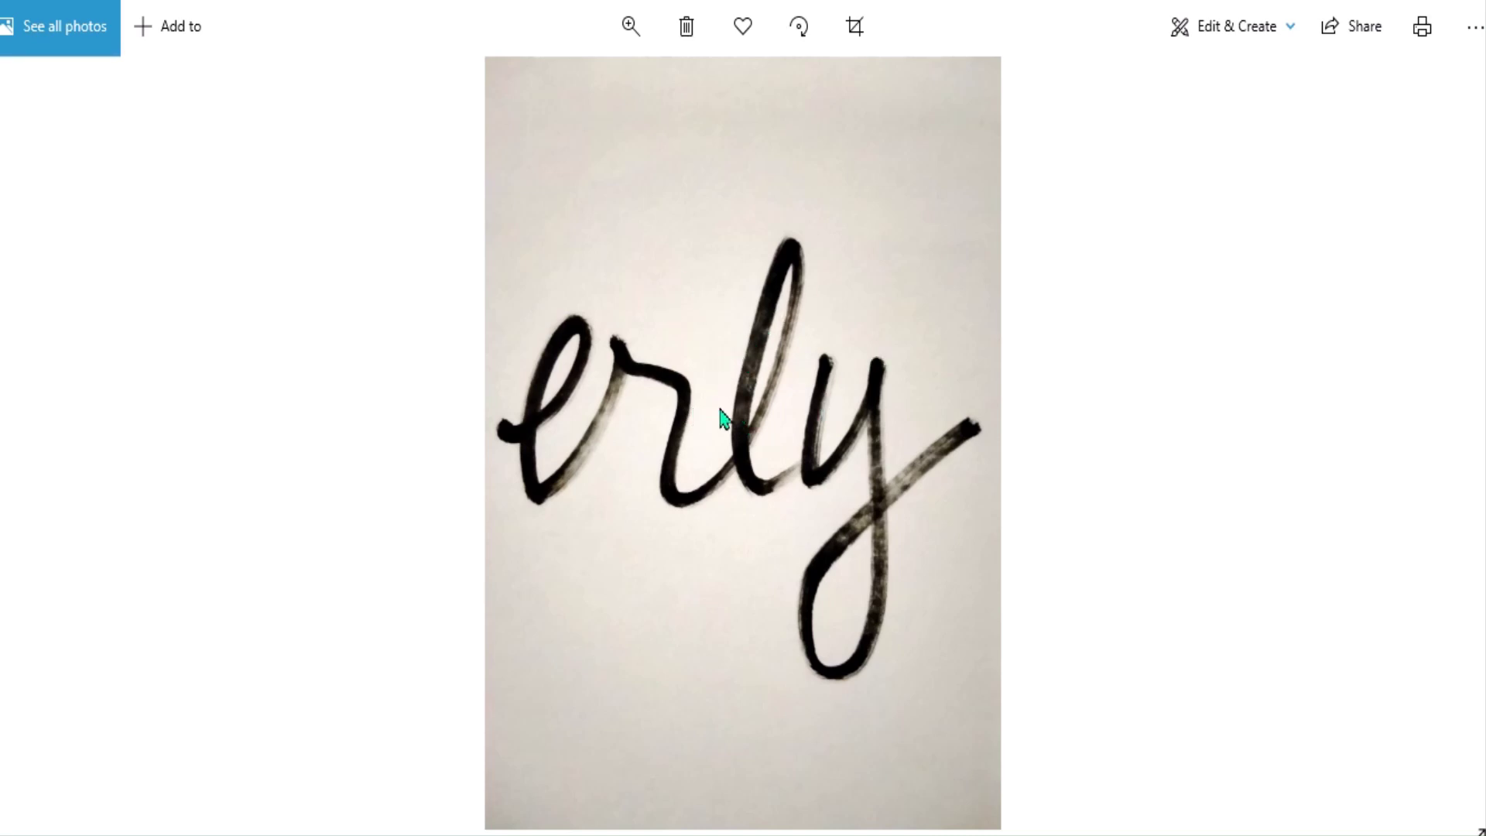
Copy the handwritten 'erly' signature photo from Photos and switch to the Word document with ERLIZA.
right_click(718, 304)
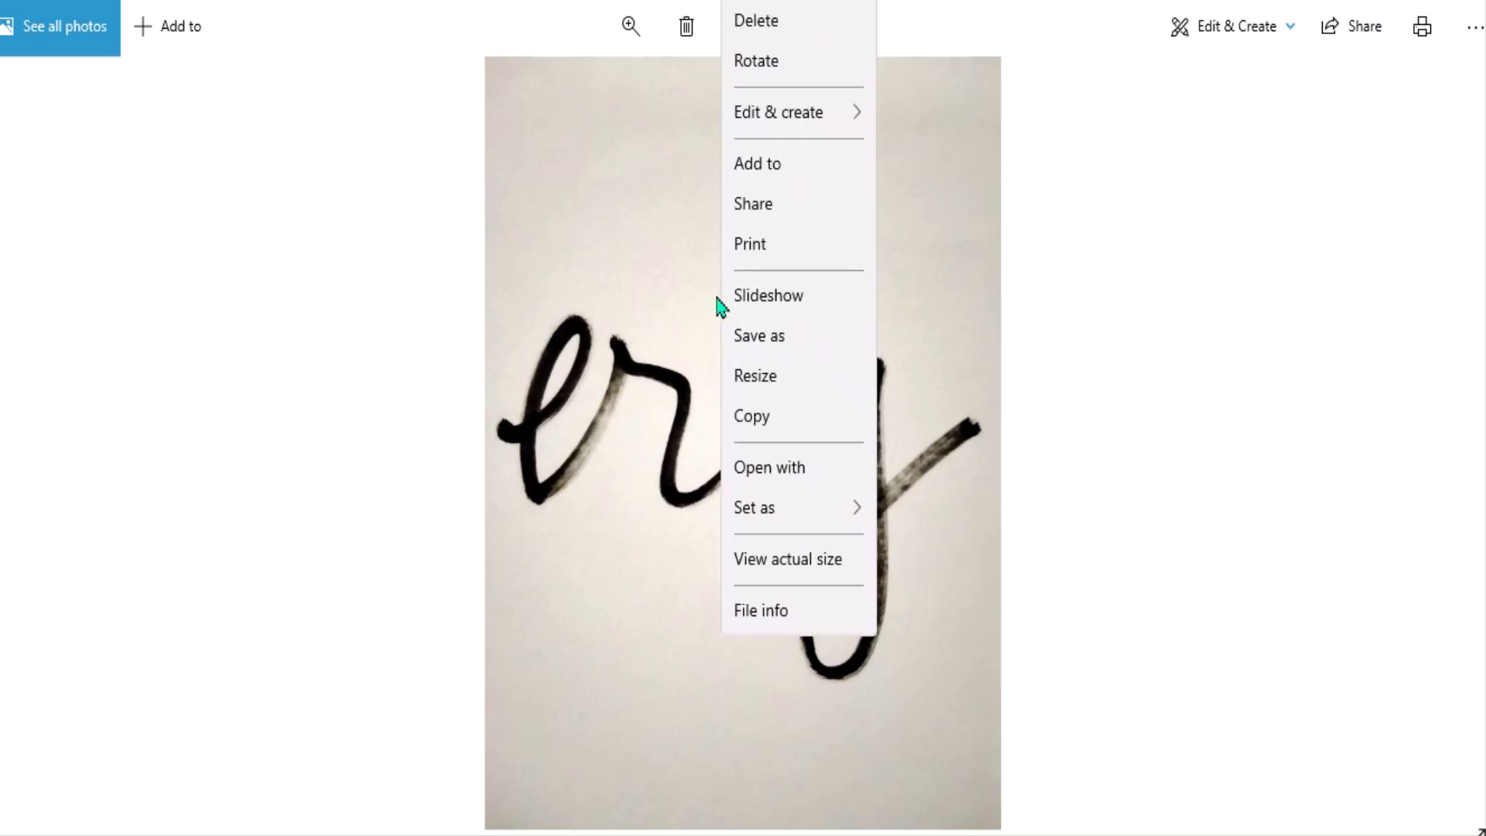
click(774, 422)
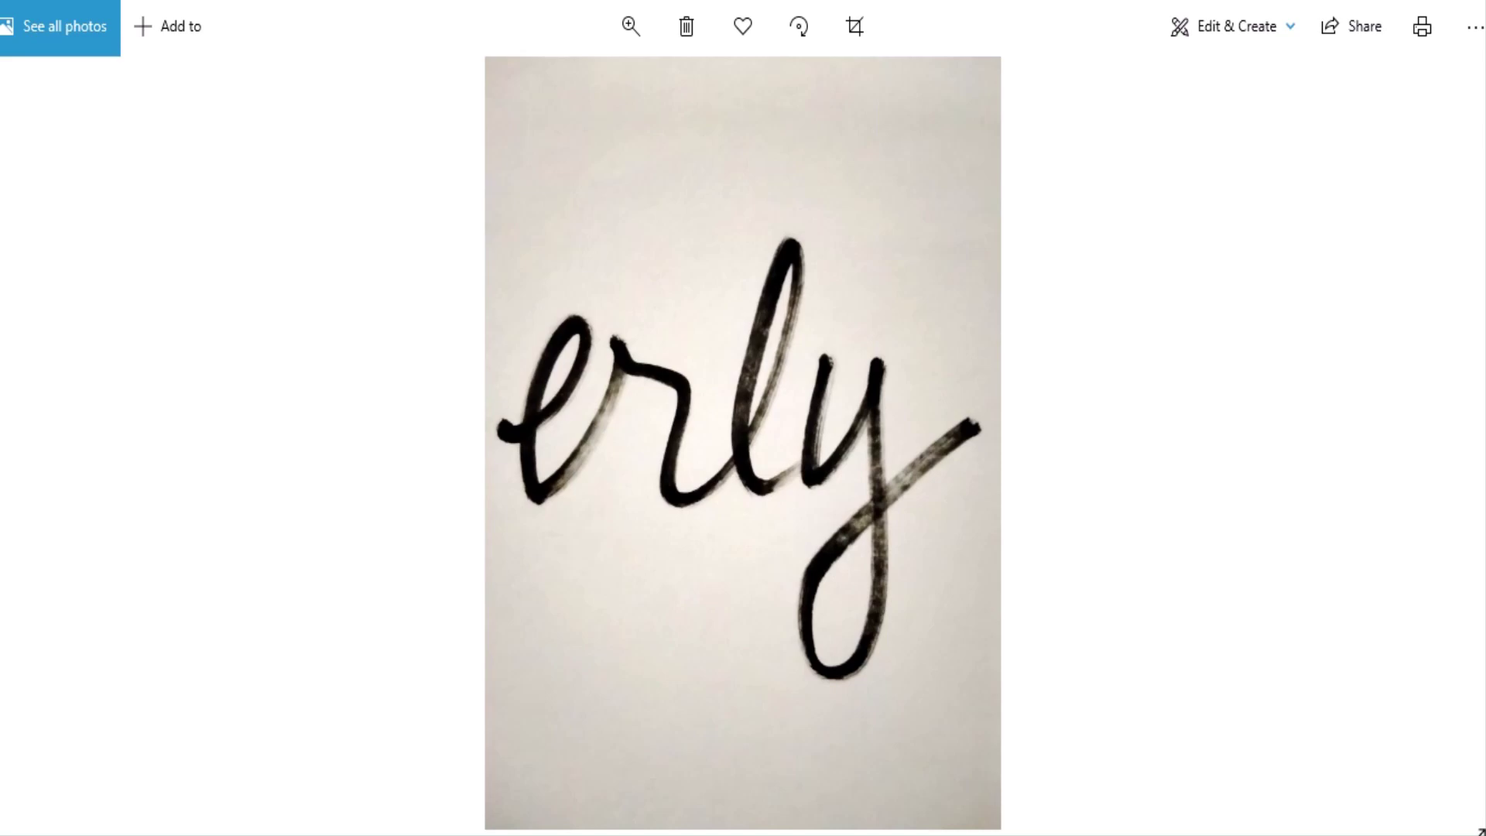
key(alt+Tab)
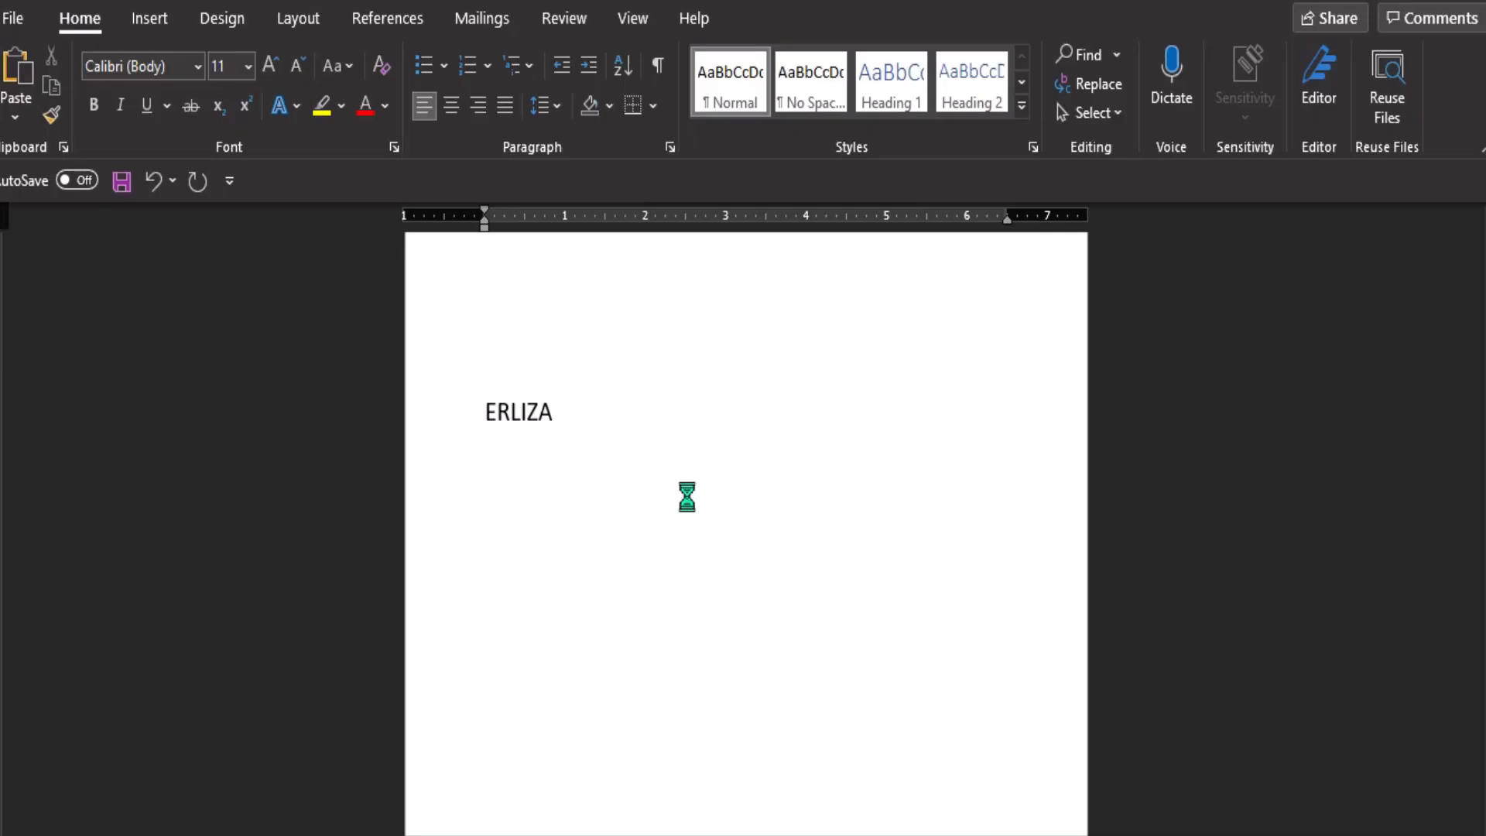
Paste the 'erly' photo and shrink it to 3.63" by 2.72" above ERLIZA.
key(ctrl+v)
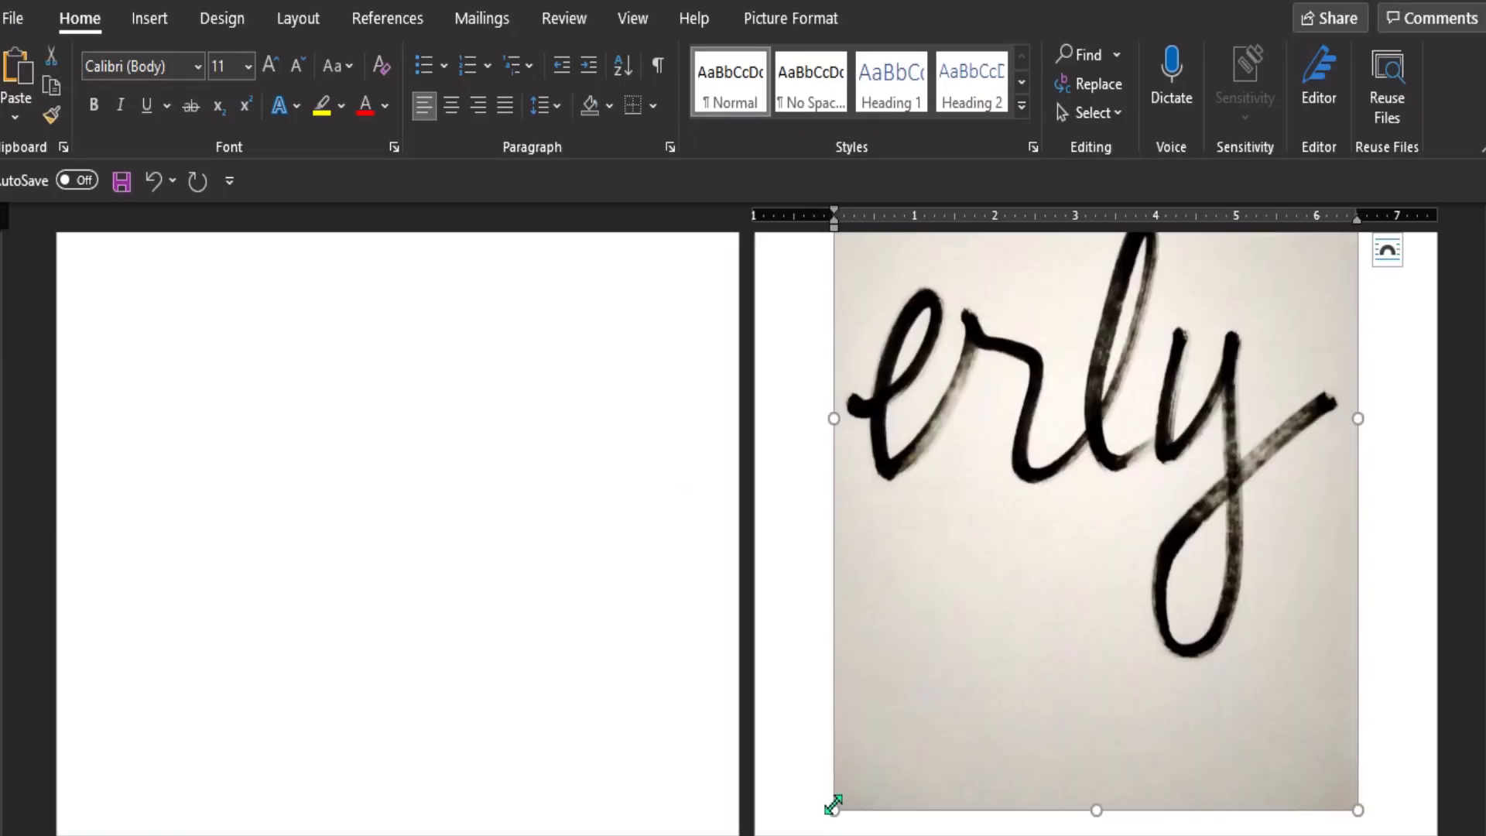
drag(830, 813, 1197, 332)
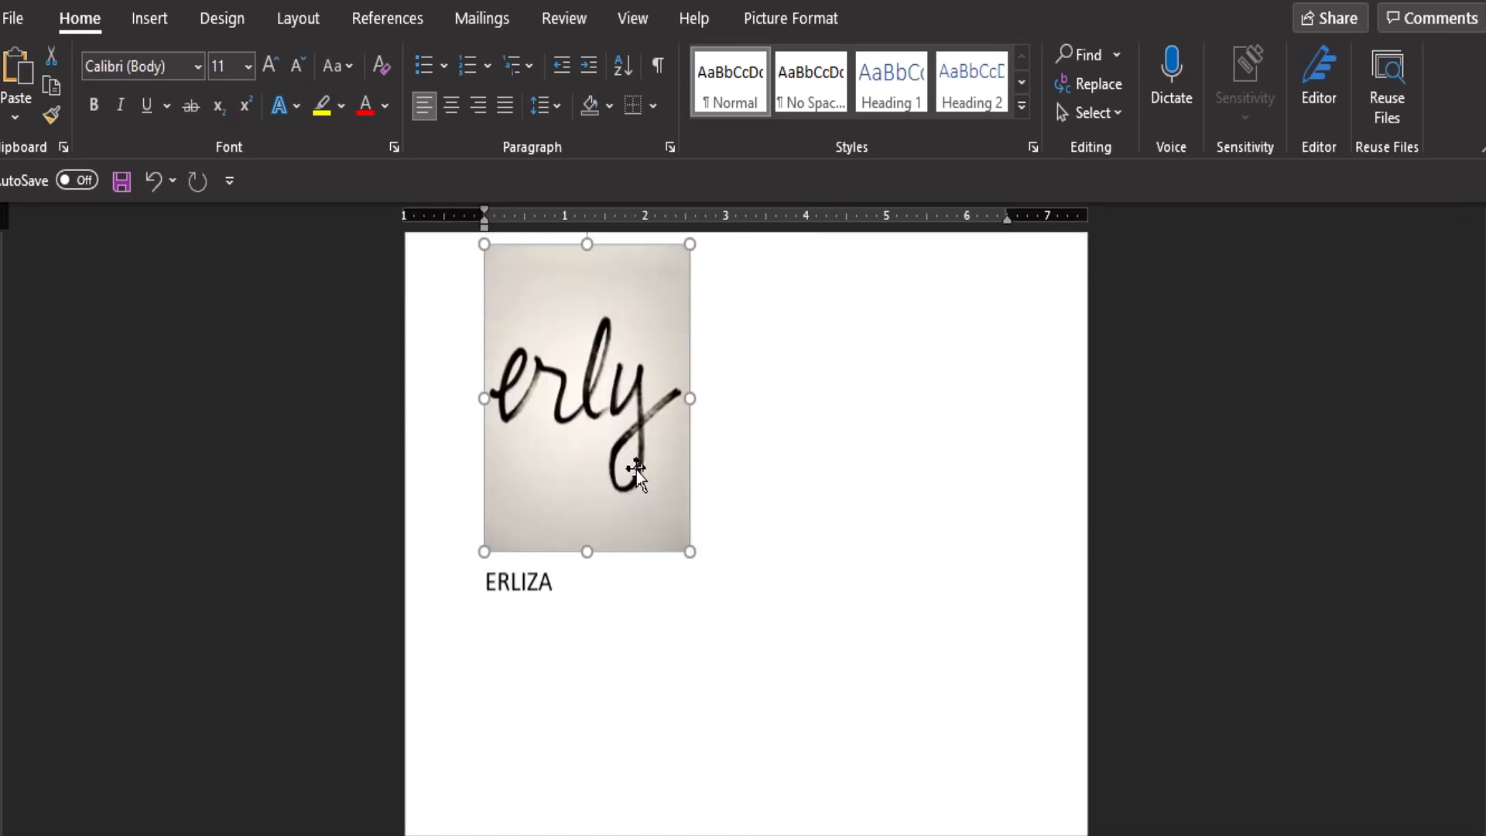
drag(688, 654, 607, 468)
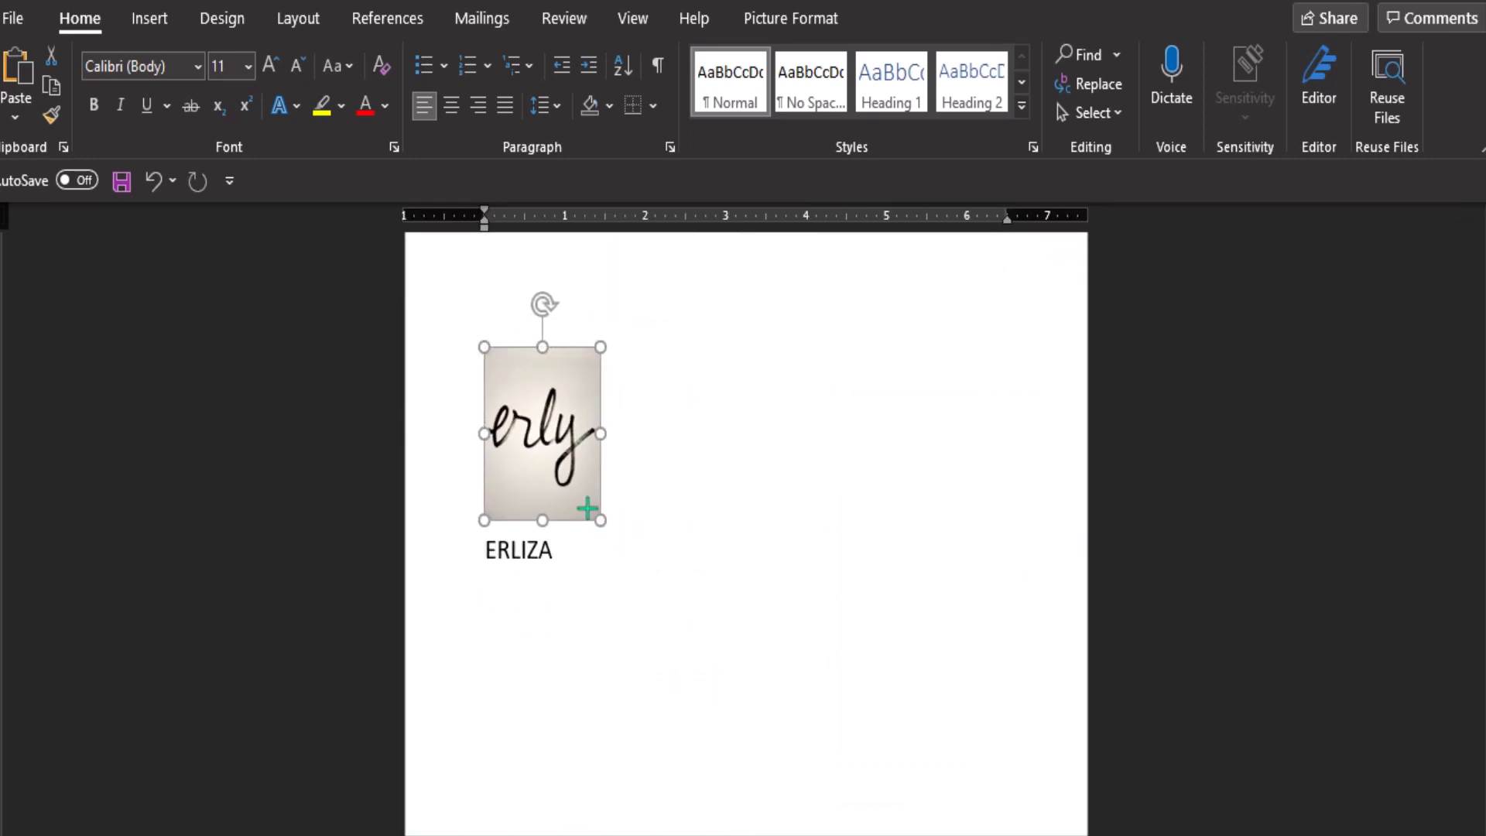
mouse_move(604, 535)
mouse_down()
mouse_move(587, 500)
mouse_move(704, 611)
mouse_up()
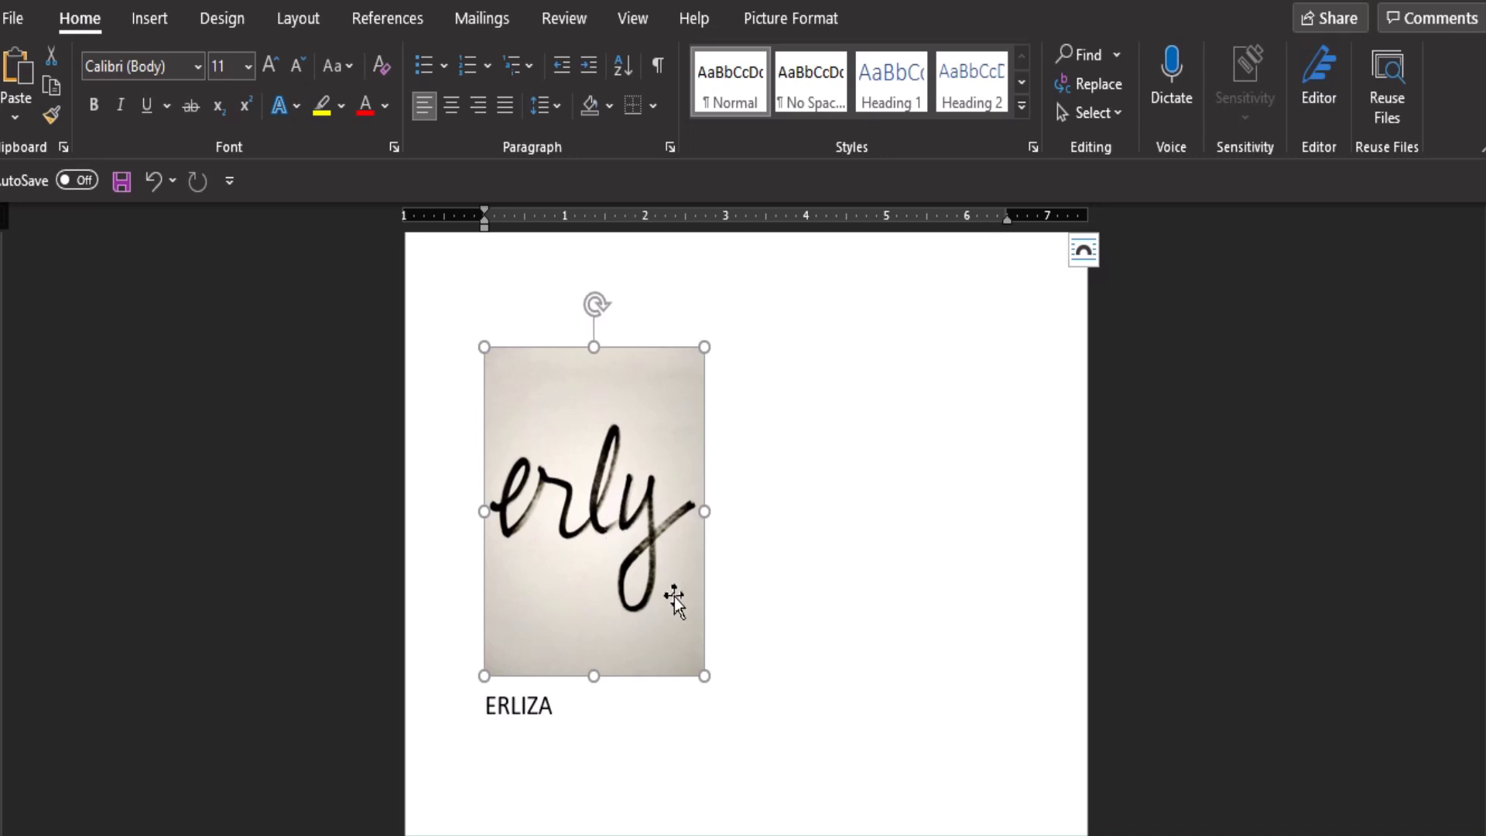
click(608, 546)
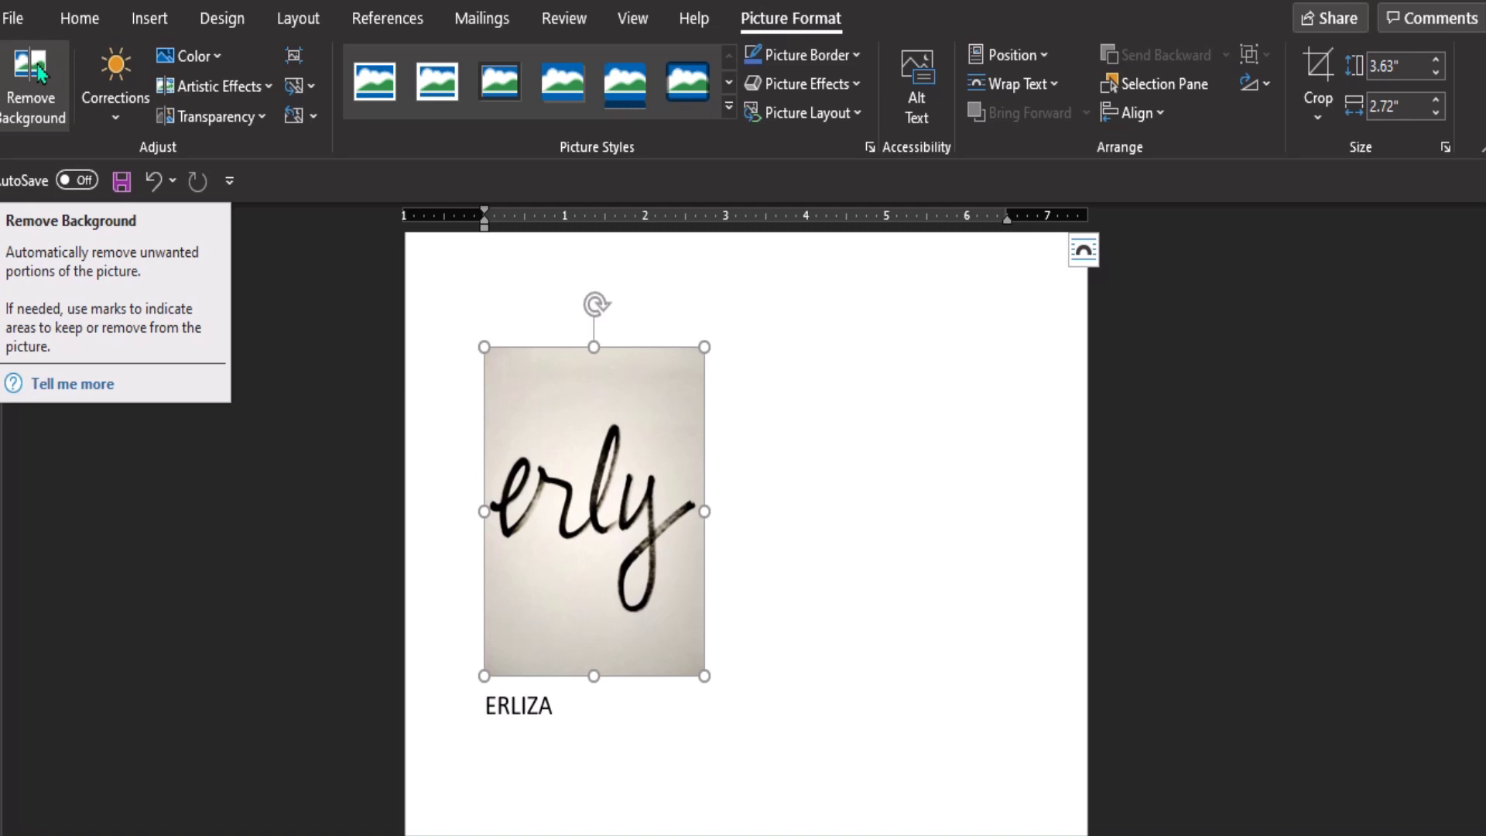
Start Remove Background on the signature picture so the surrounding paper is marked magenta.
click(38, 74)
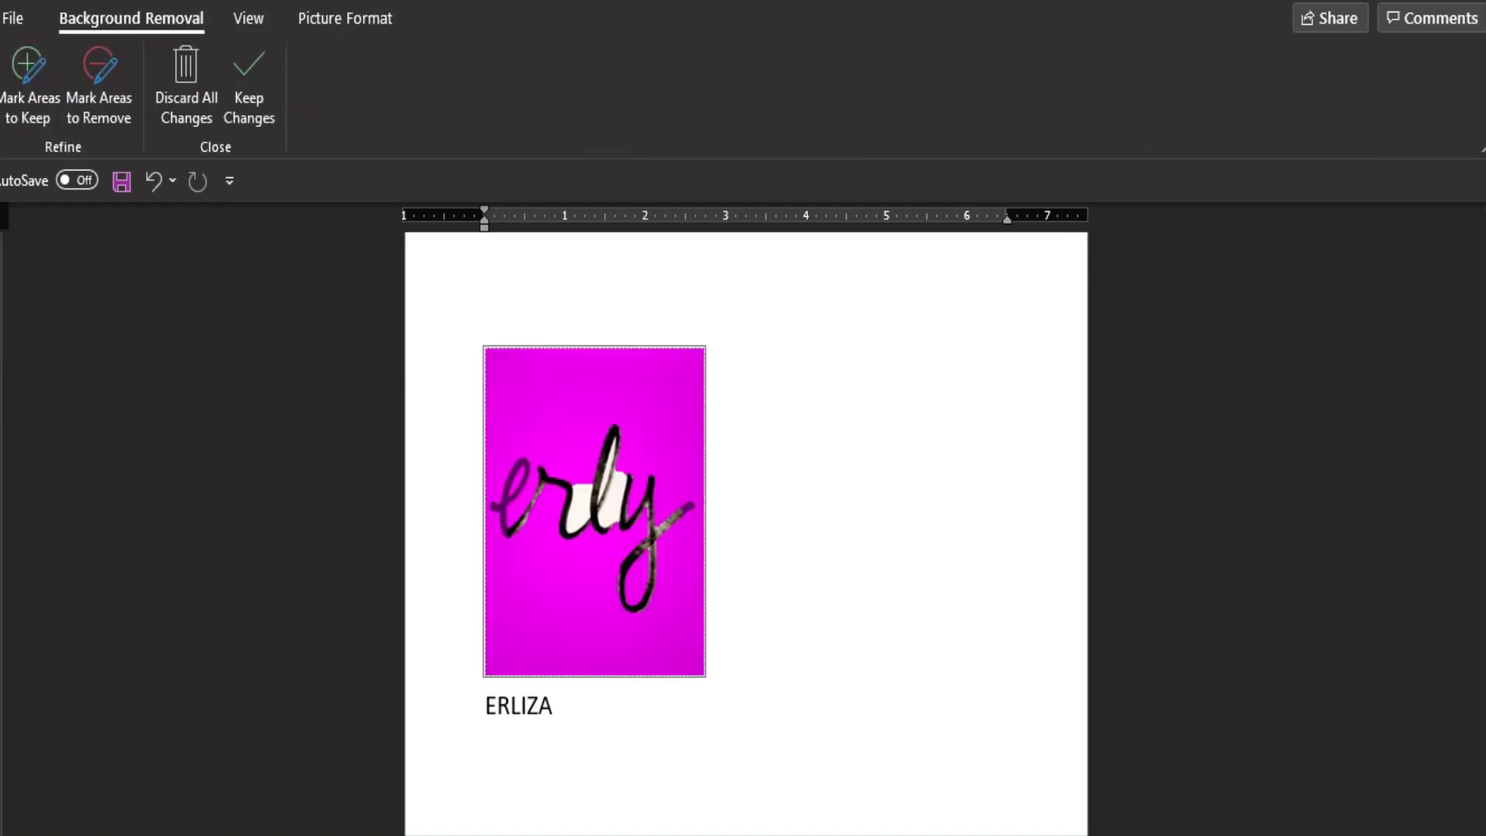
scroll(1138, 753, up, 3)
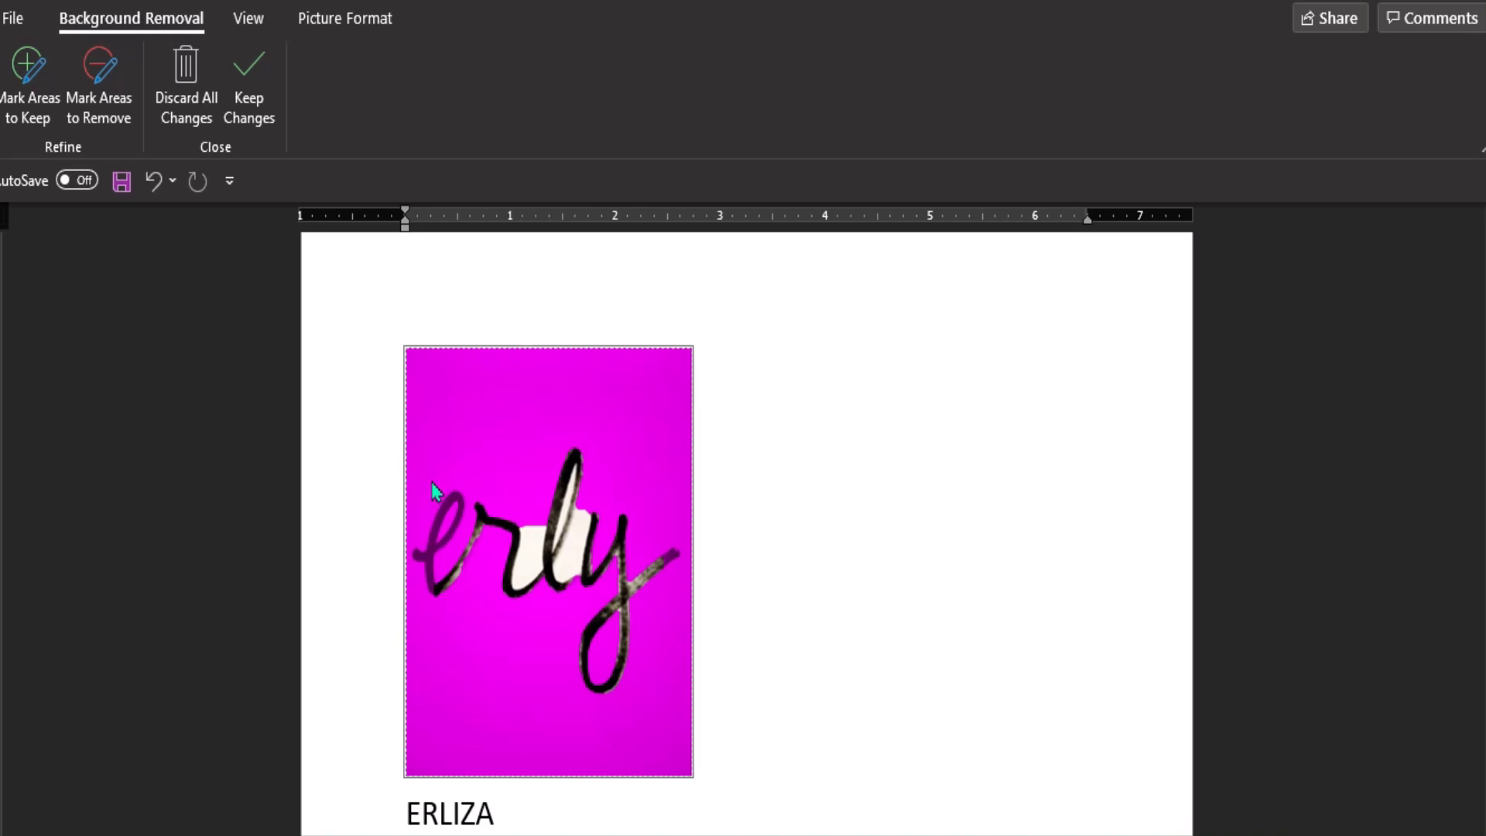
scroll(1138, 787, up, 2)
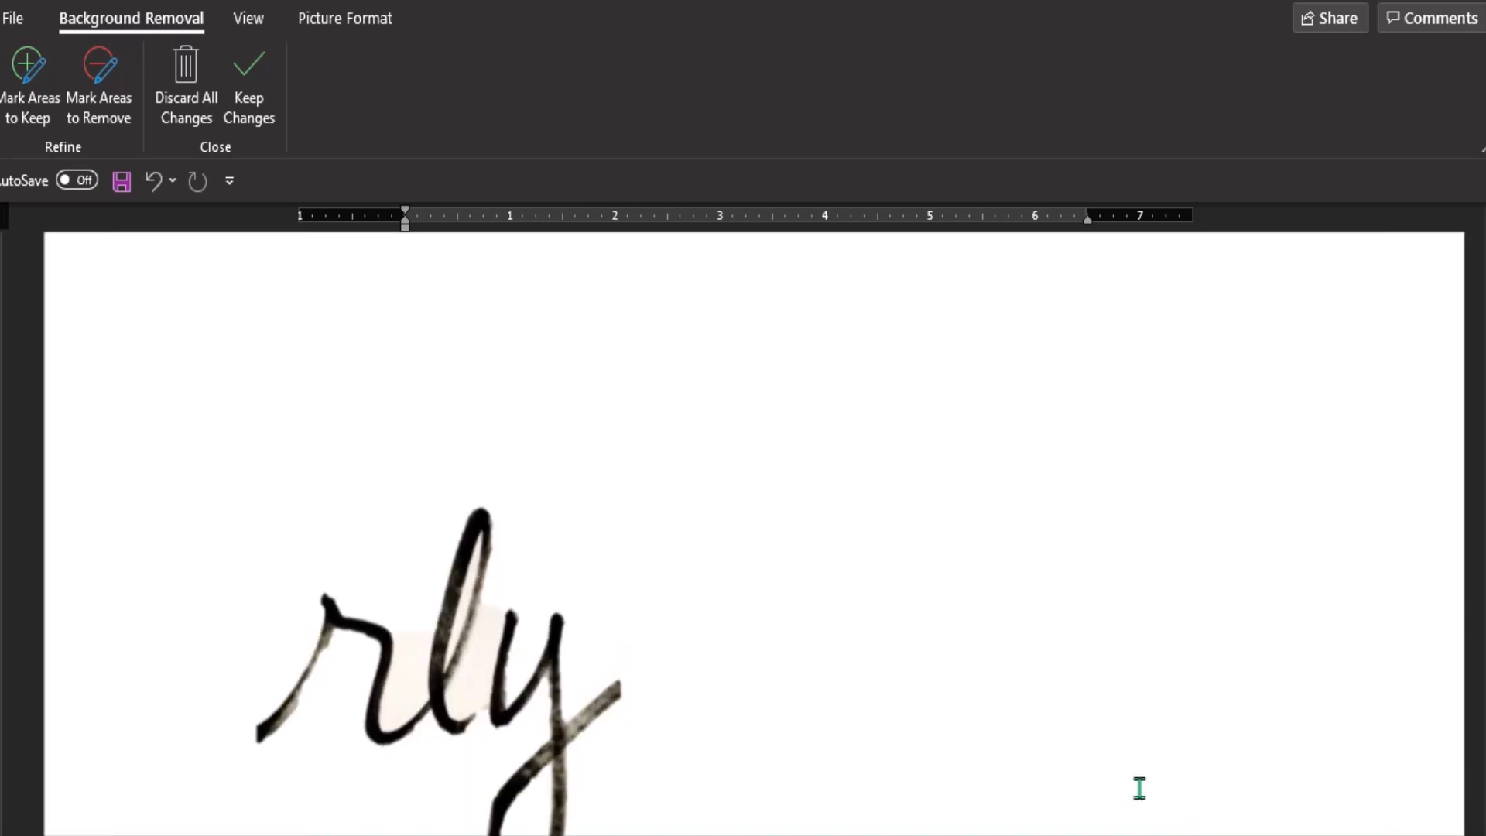
scroll(588, 654, down, 1)
scroll(537, 618, down, 1)
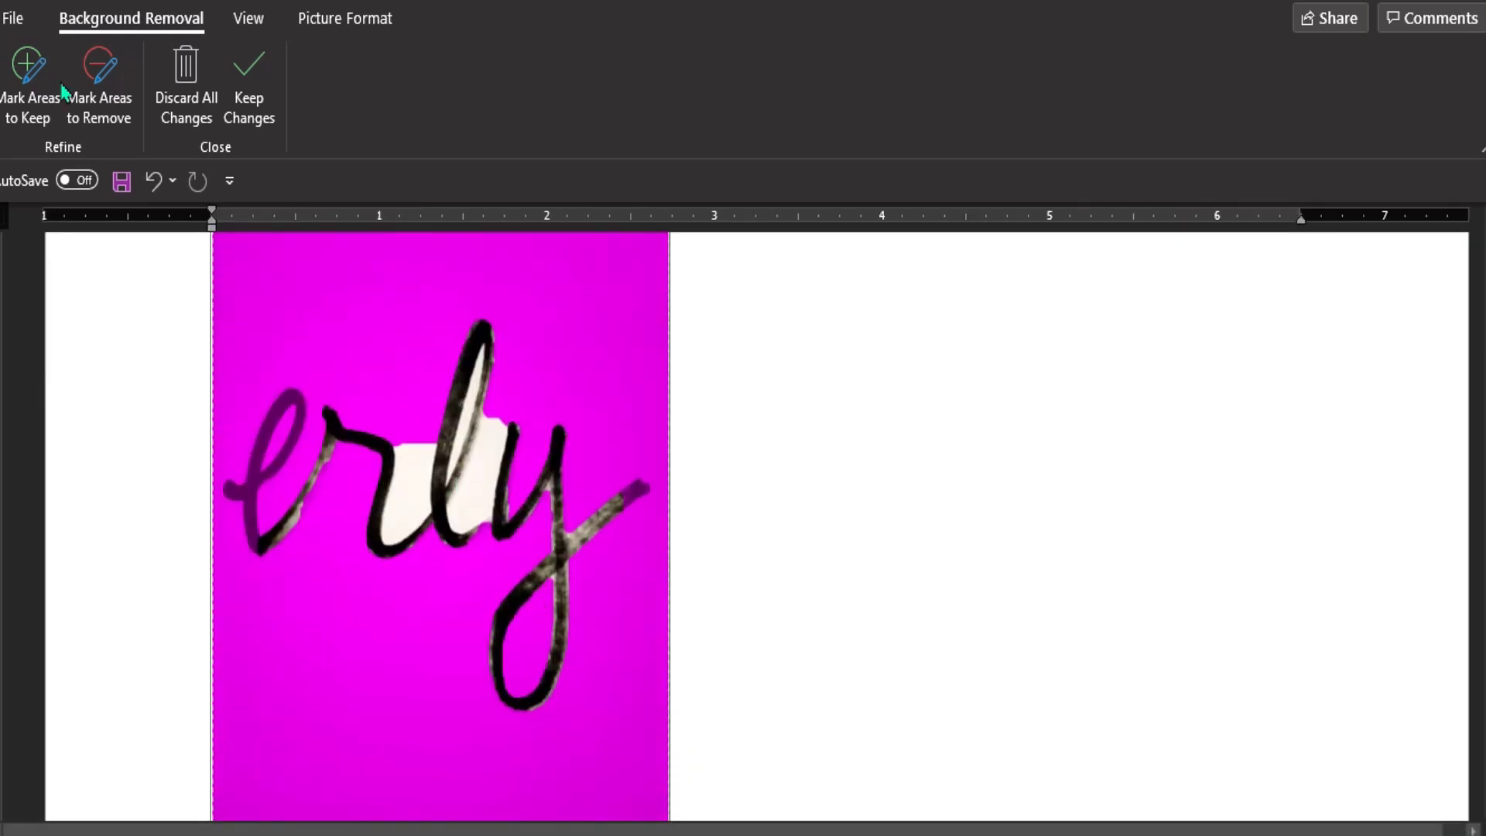
scroll(576, 480, up, 1)
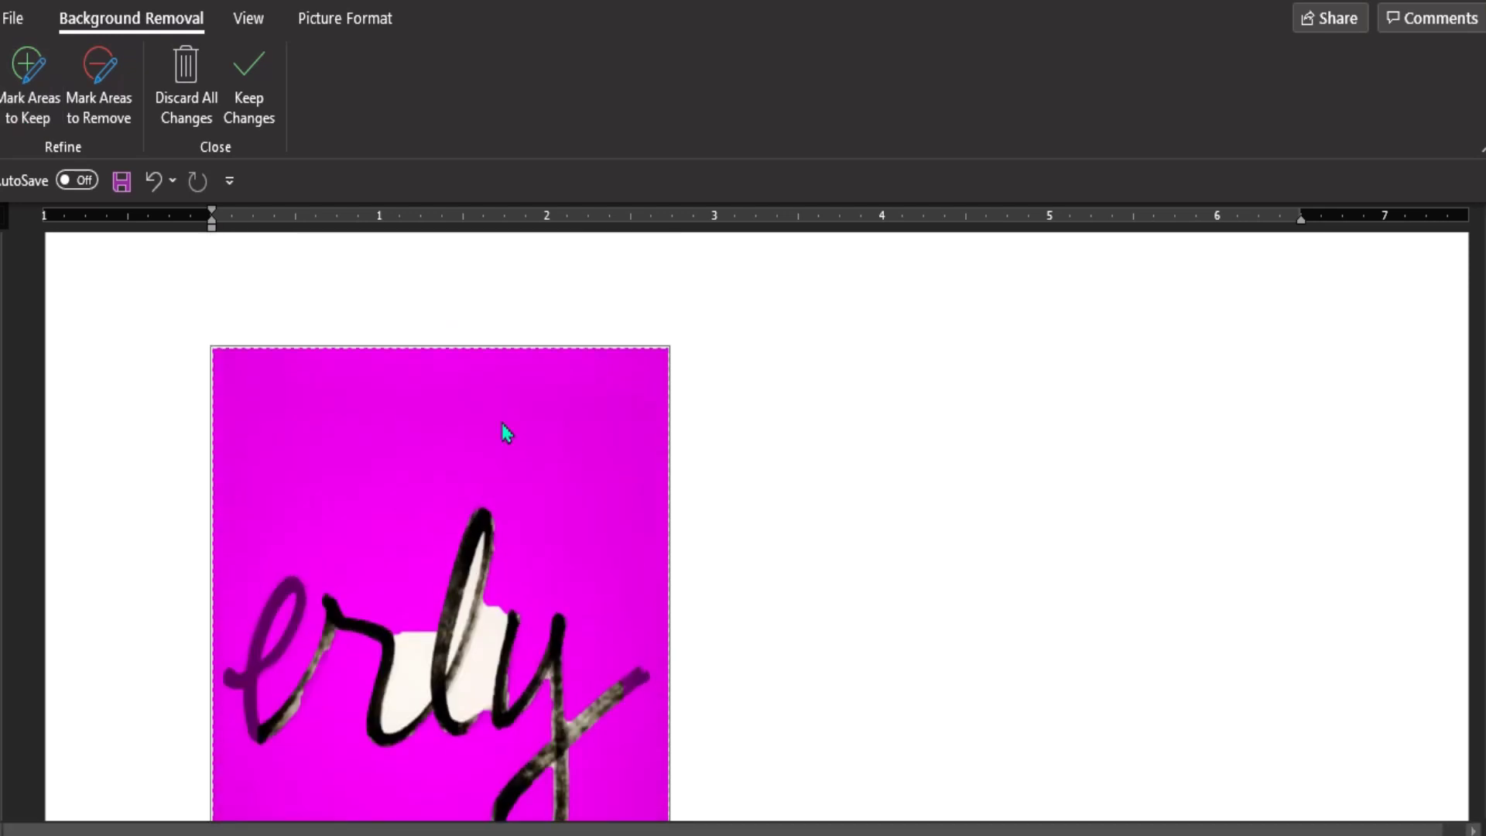
scroll(504, 431, down, 2)
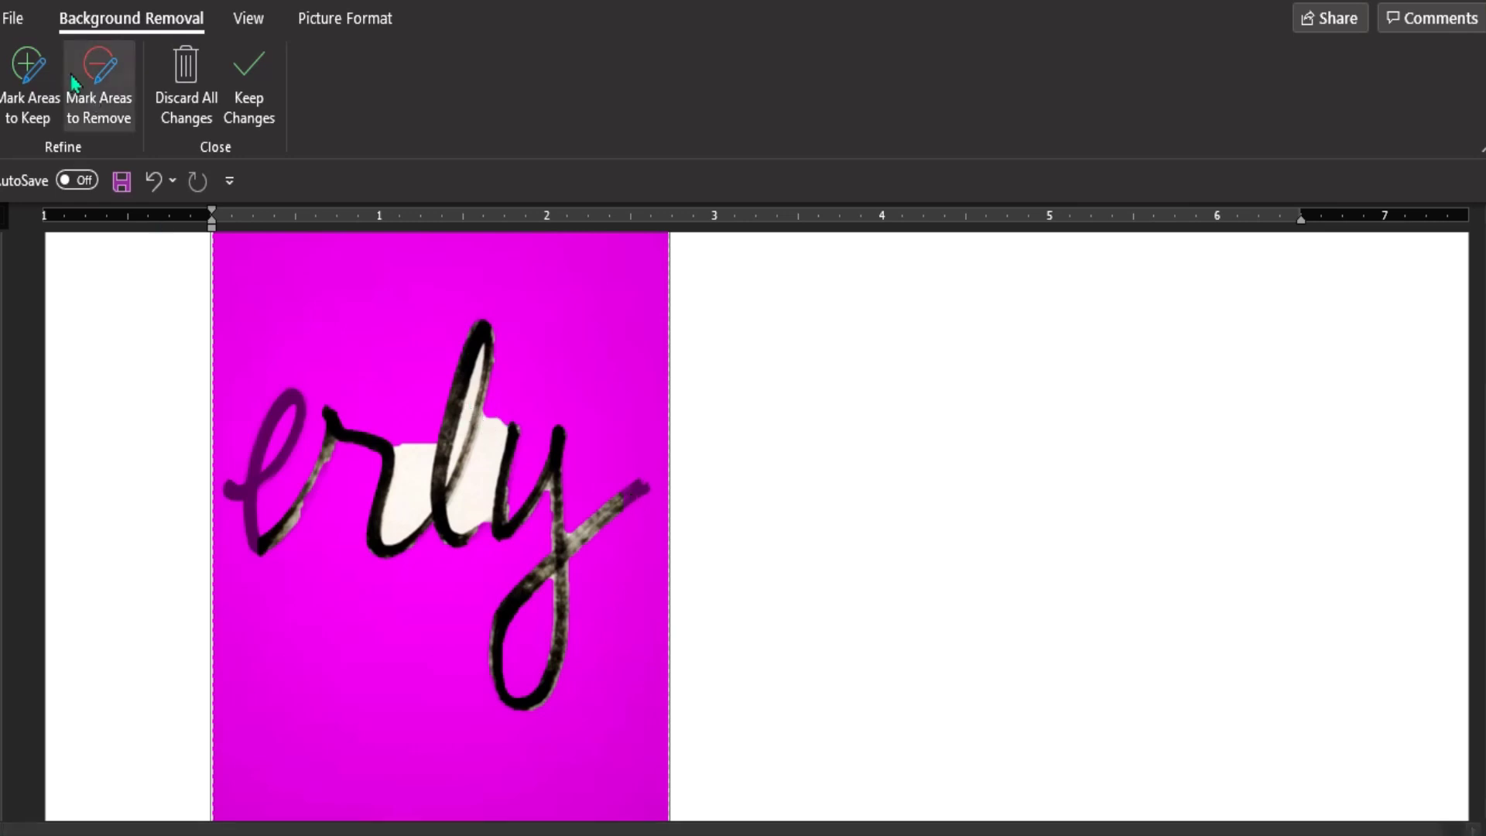
Mark the y's tail stroke as an area to keep.
click(31, 68)
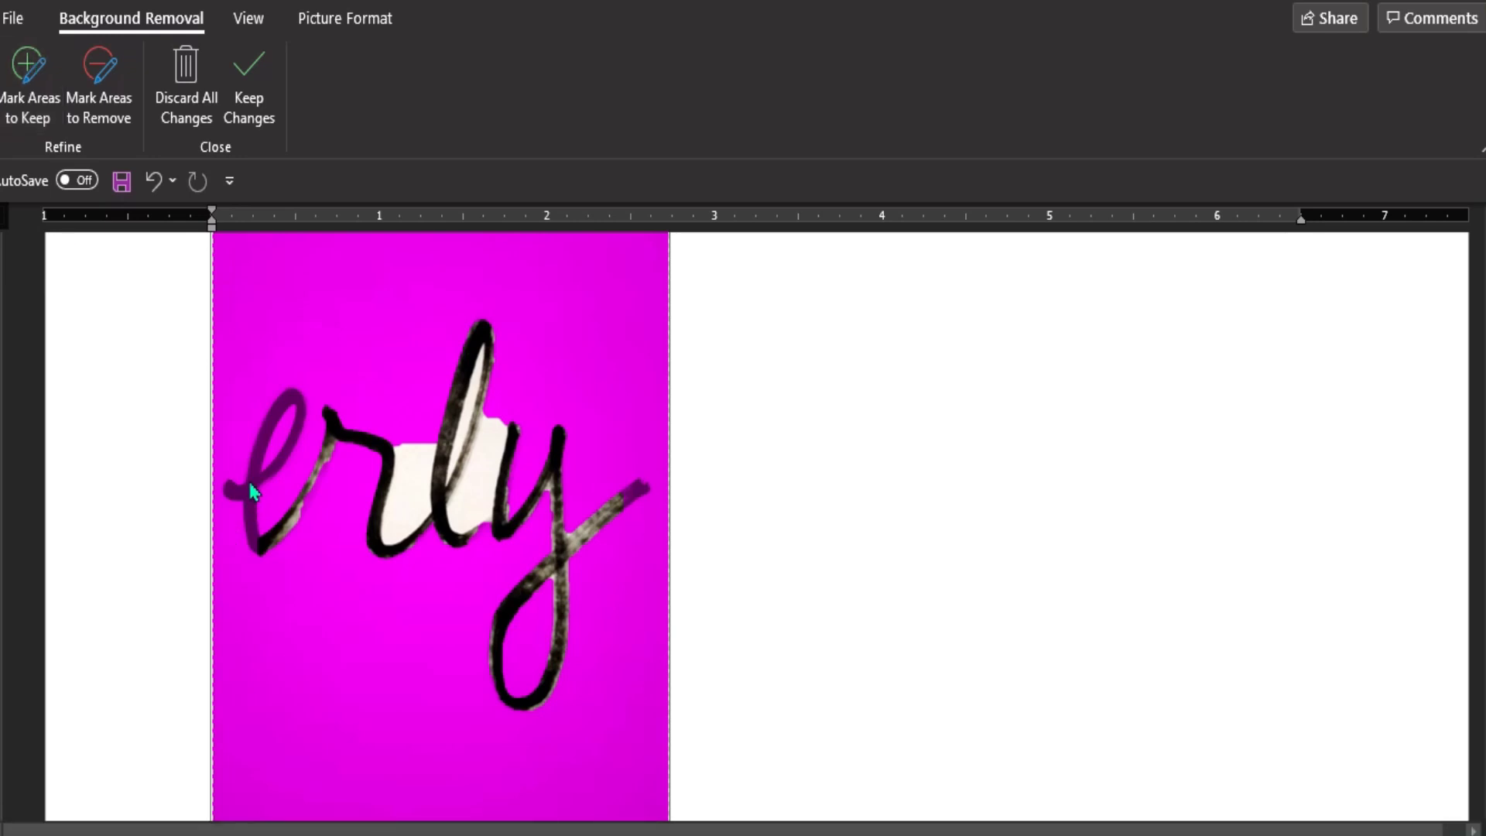
click(27, 68)
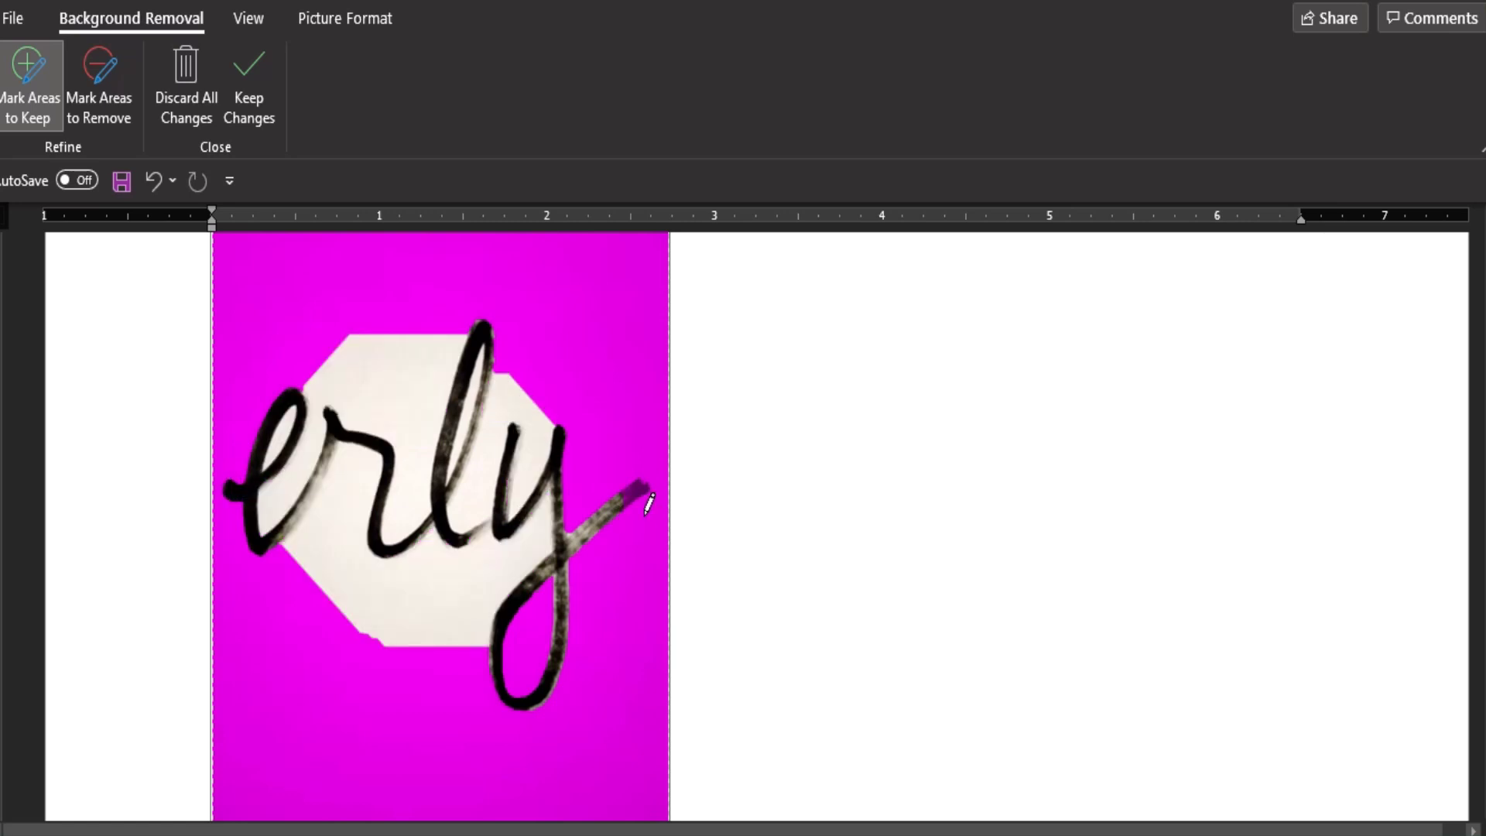
drag(641, 480, 648, 486)
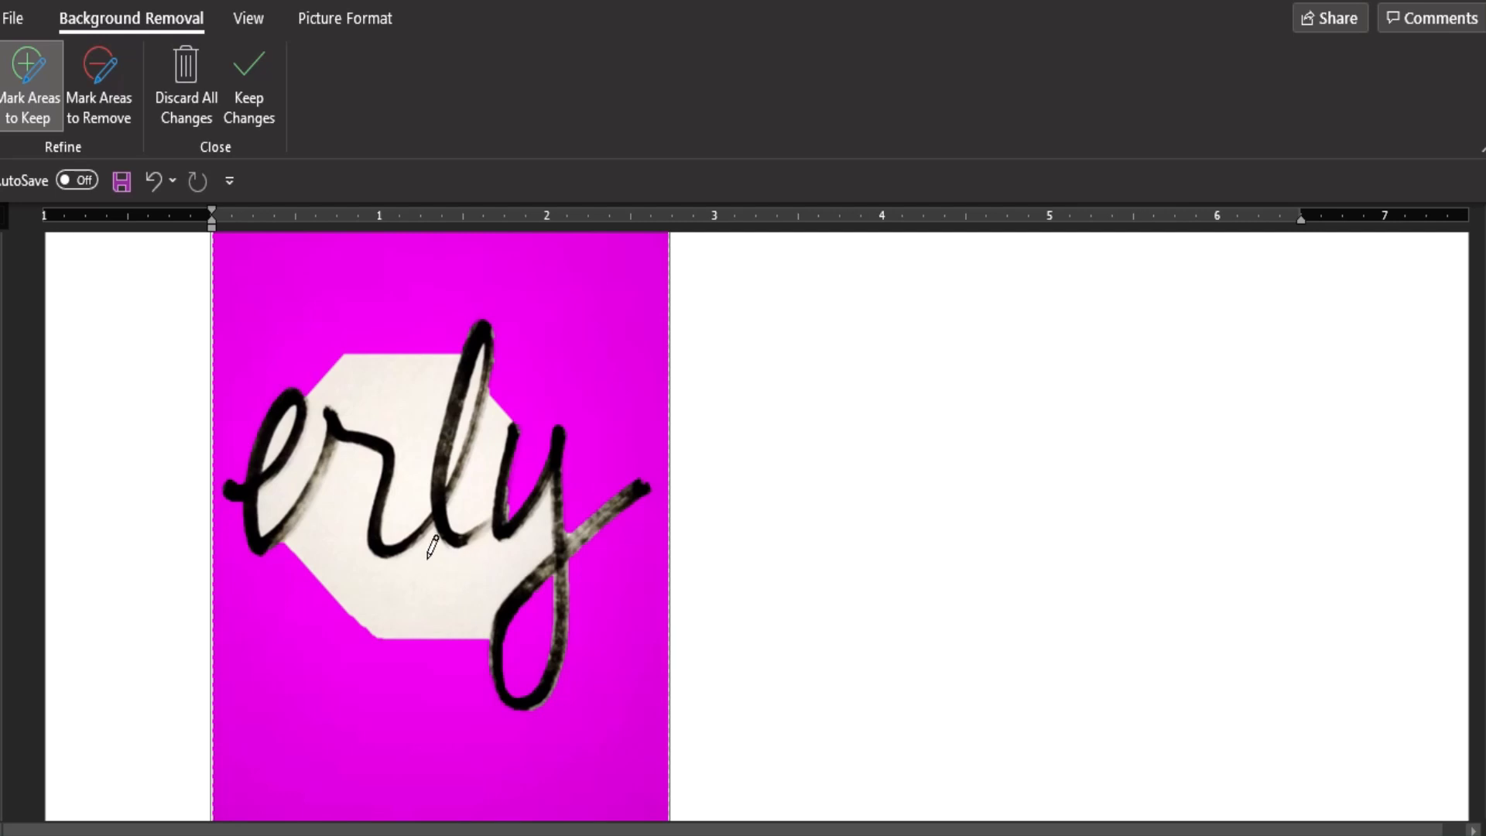
Mark the leftover paper patch and the e and l loops for removal.
click(98, 86)
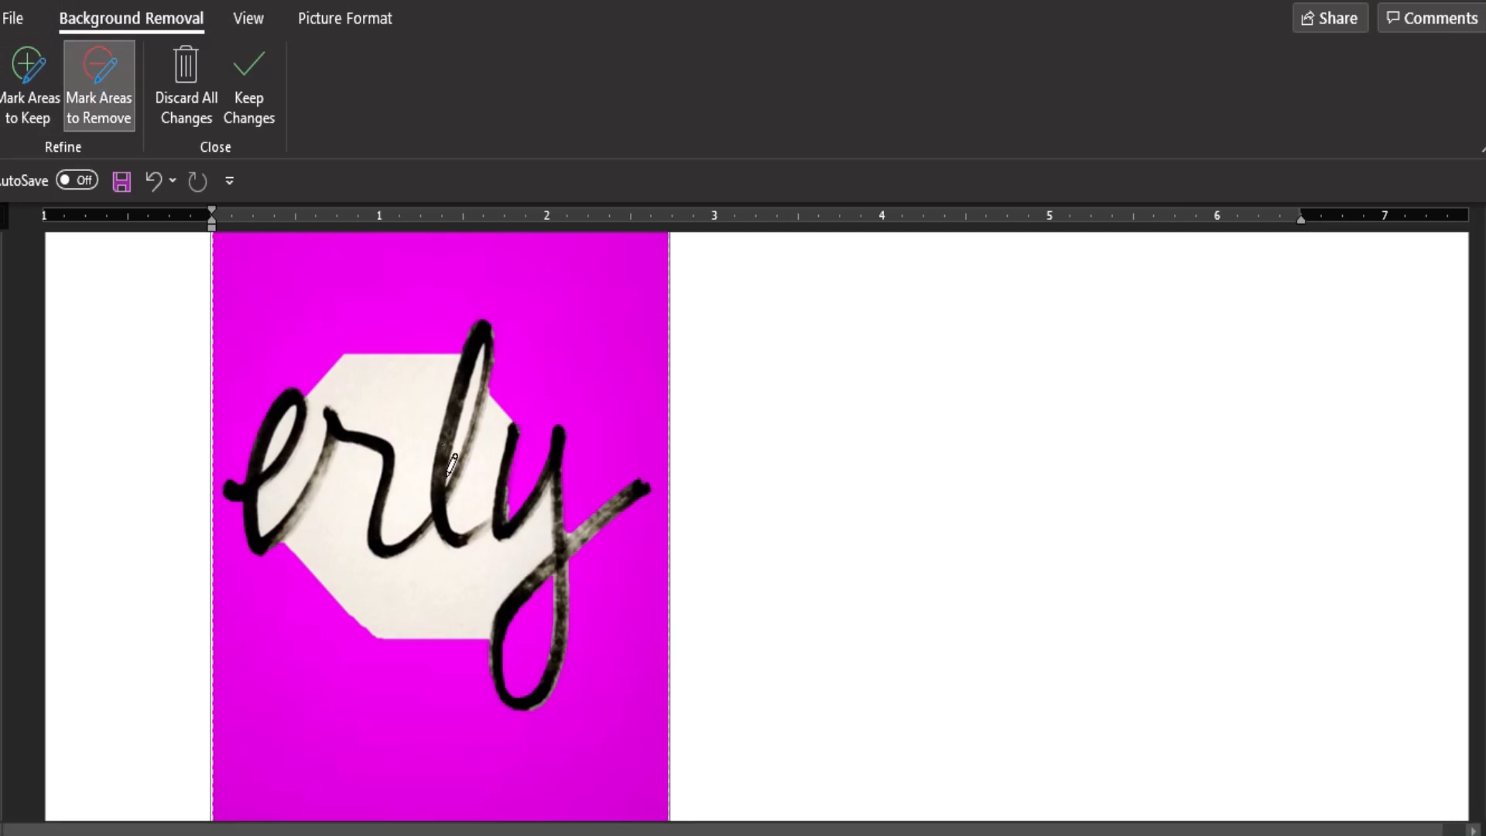
click(411, 367)
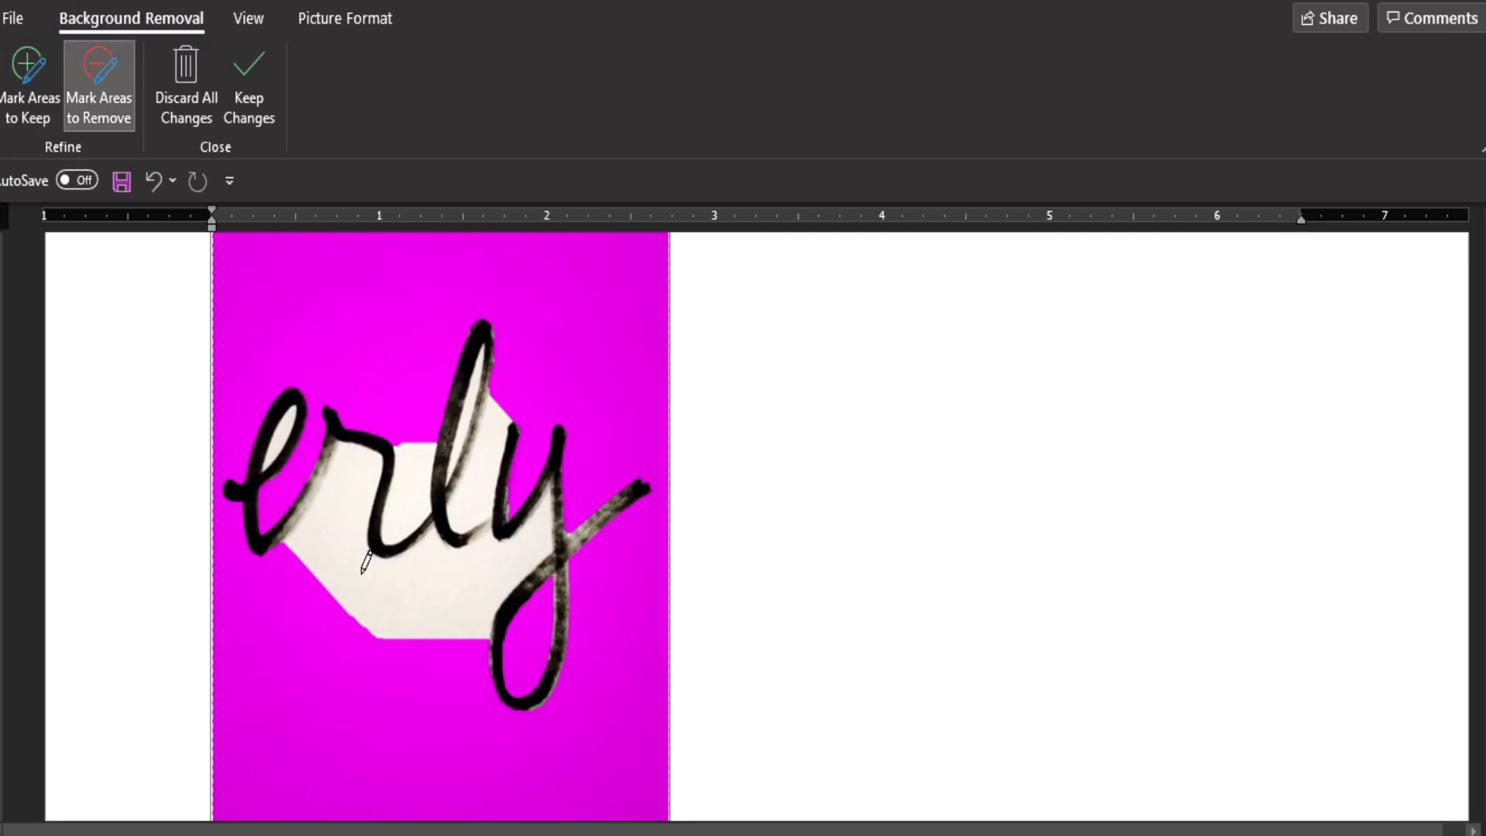
drag(428, 501, 333, 534)
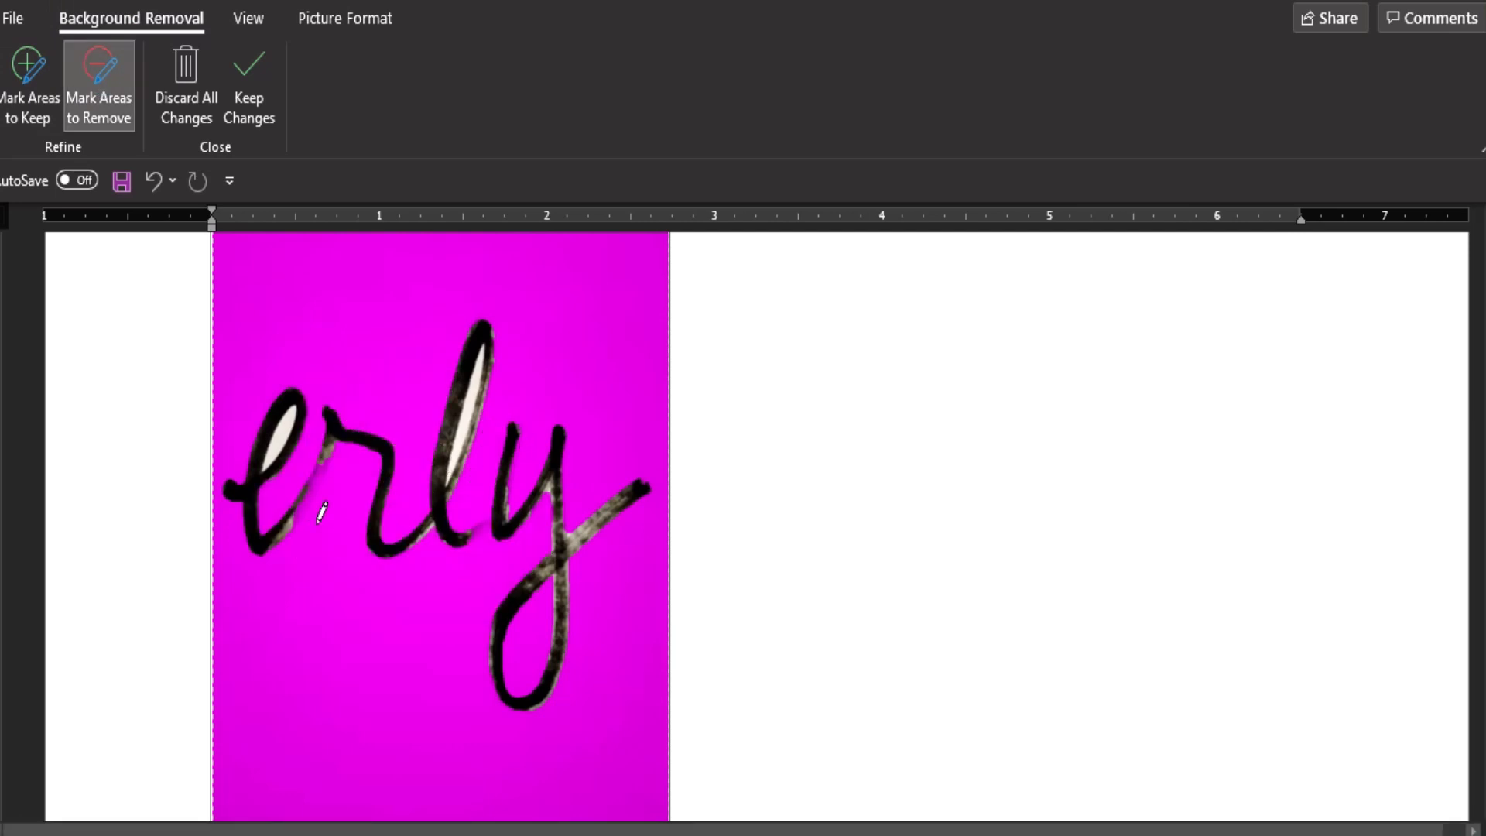
click(284, 425)
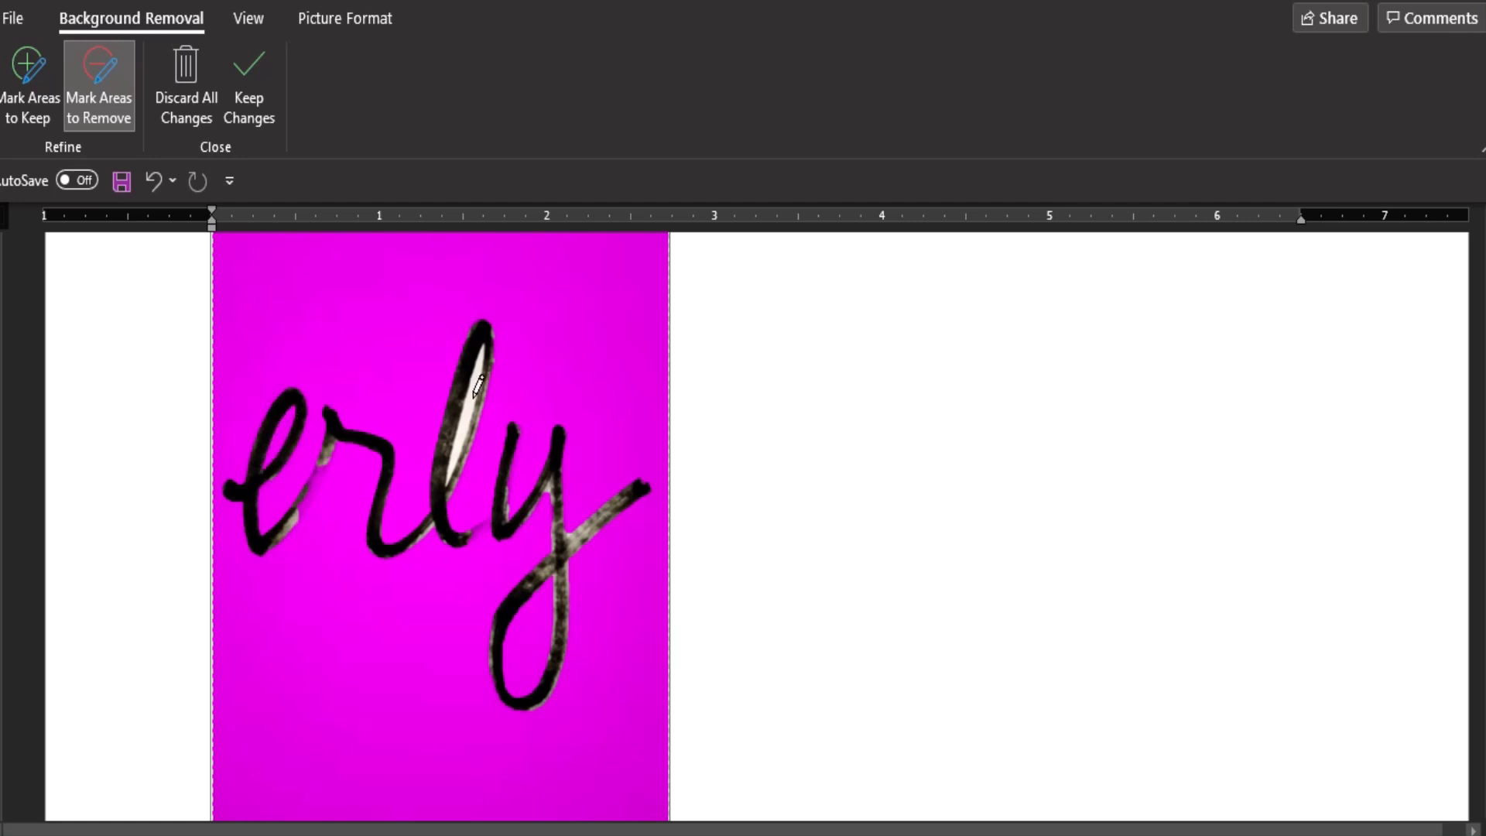
click(460, 434)
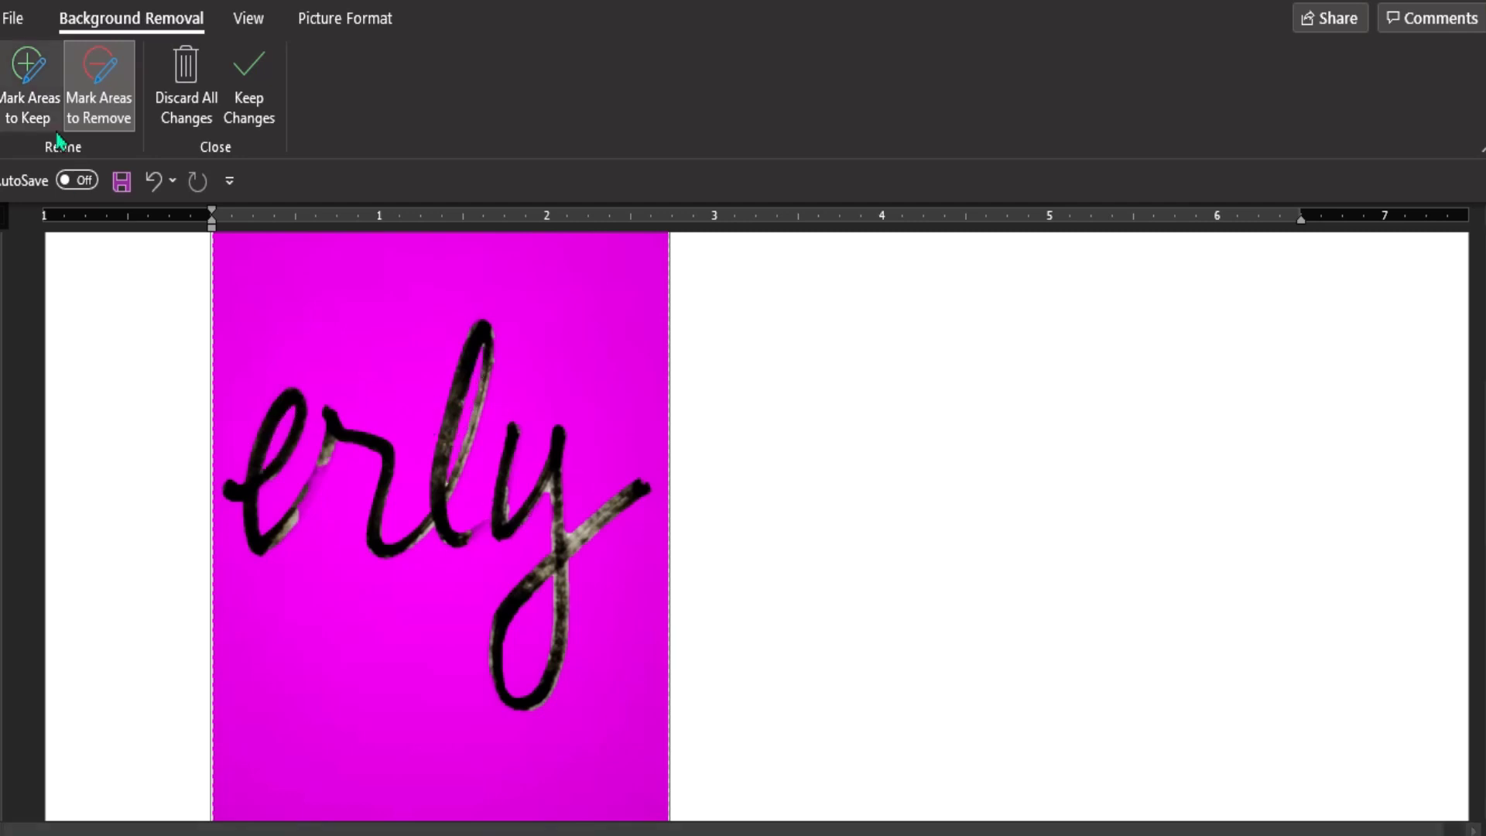
click(45, 63)
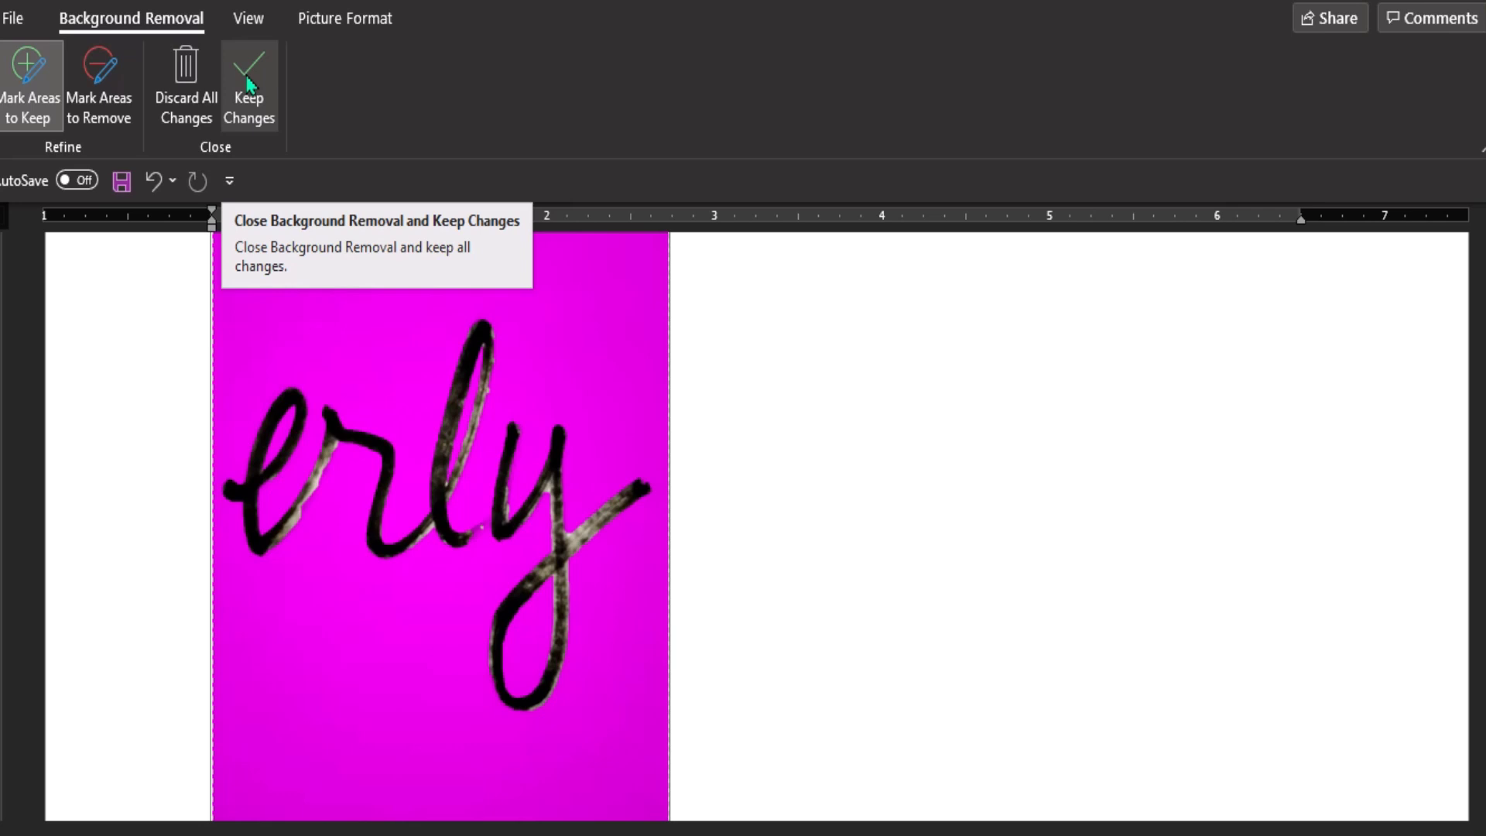
Keep the background removal changes, leaving only the transparent 'erly' ink strokes.
click(250, 83)
scroll(758, 658, down, 3)
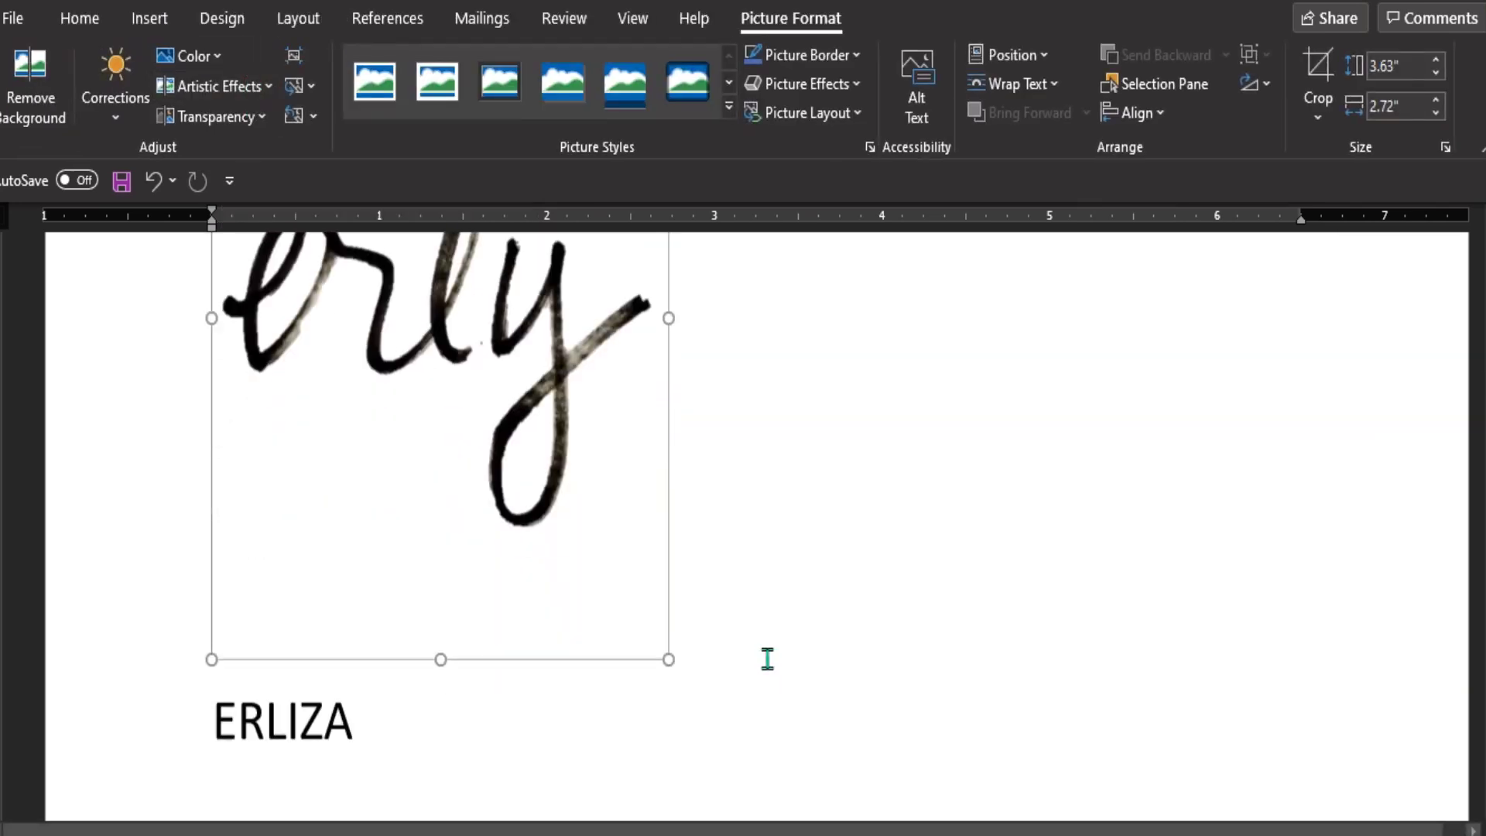
scroll(686, 702, up, 3)
scroll(674, 706, down, 3)
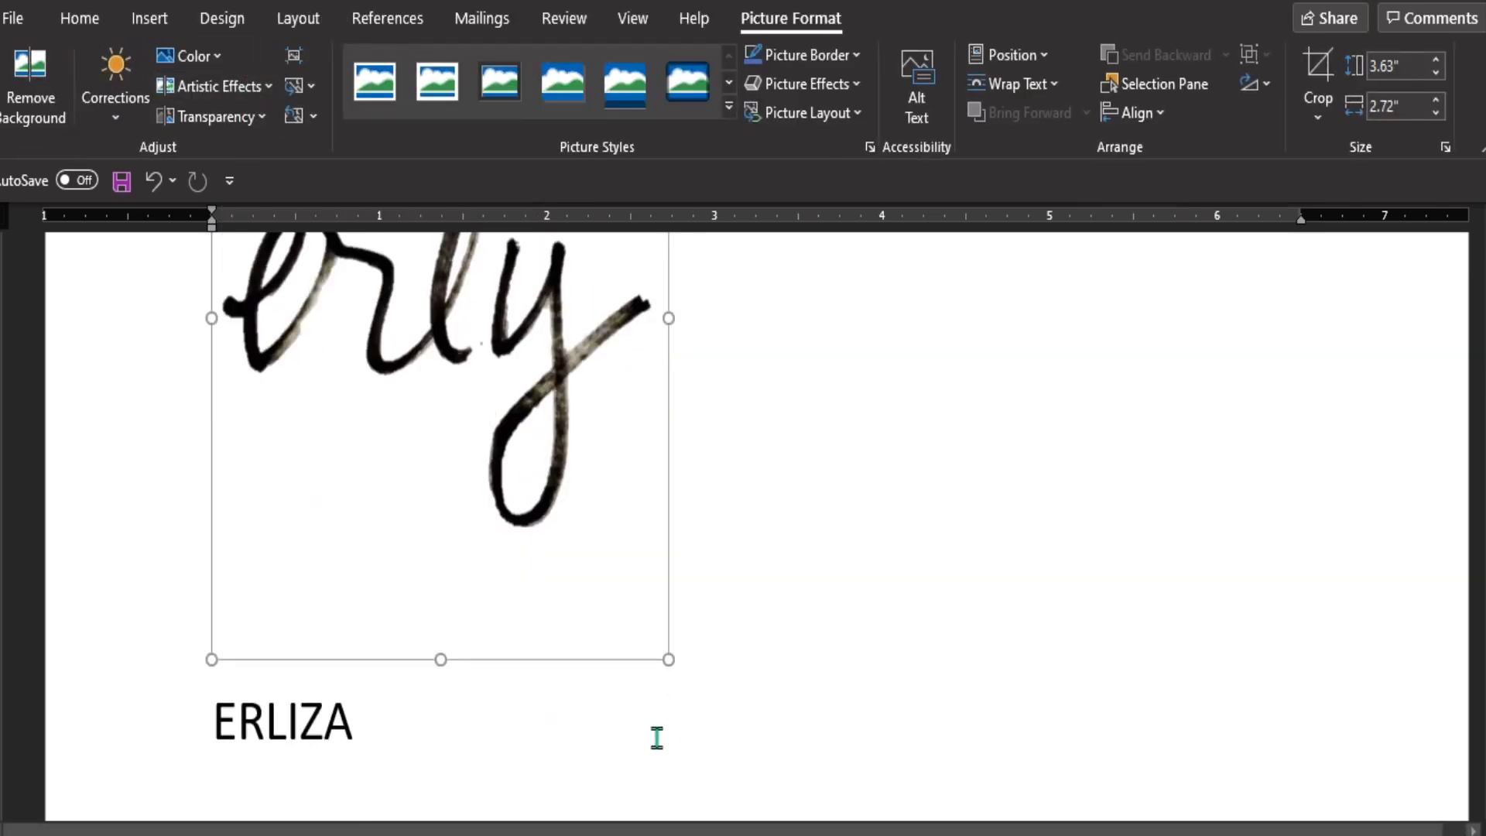
Resize the signature to 1.15" by 0.86" just above the typed name ERLIZA.
drag(644, 594, 457, 357)
scroll(498, 521, up, 5)
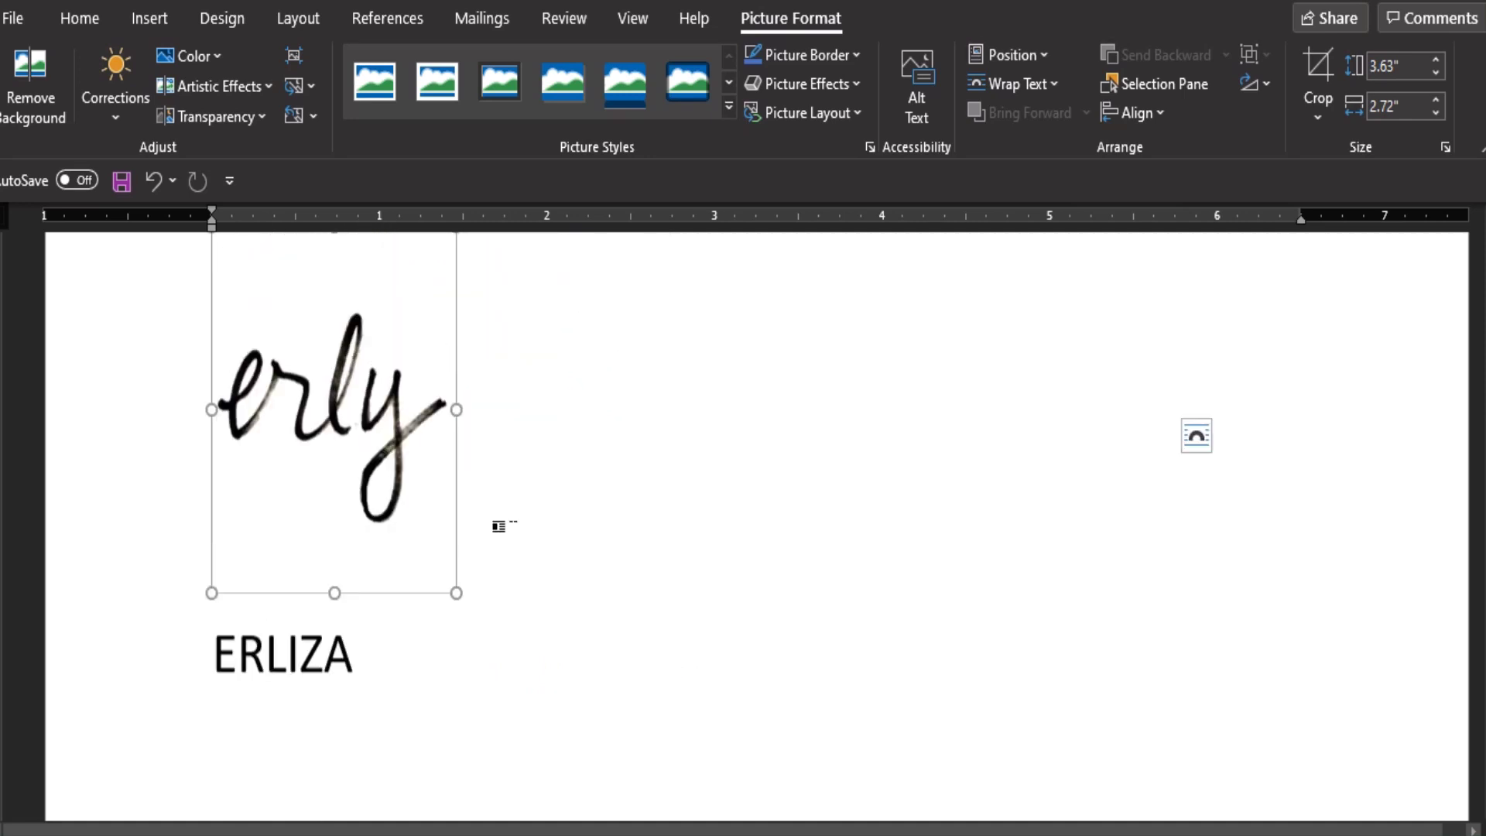
drag(457, 697, 375, 575)
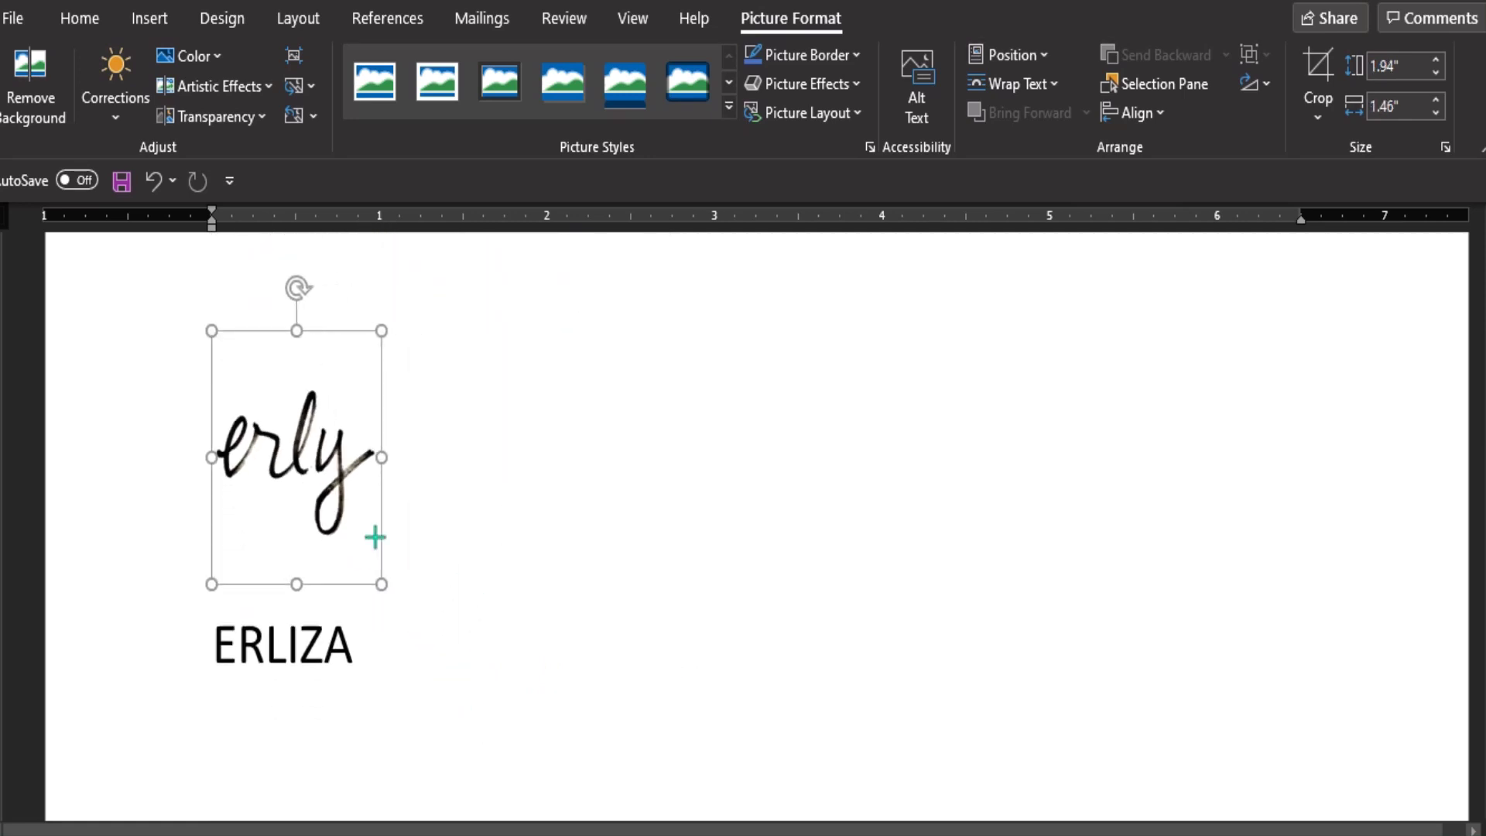
scroll(484, 580, down, 2)
scroll(484, 581, up, 2)
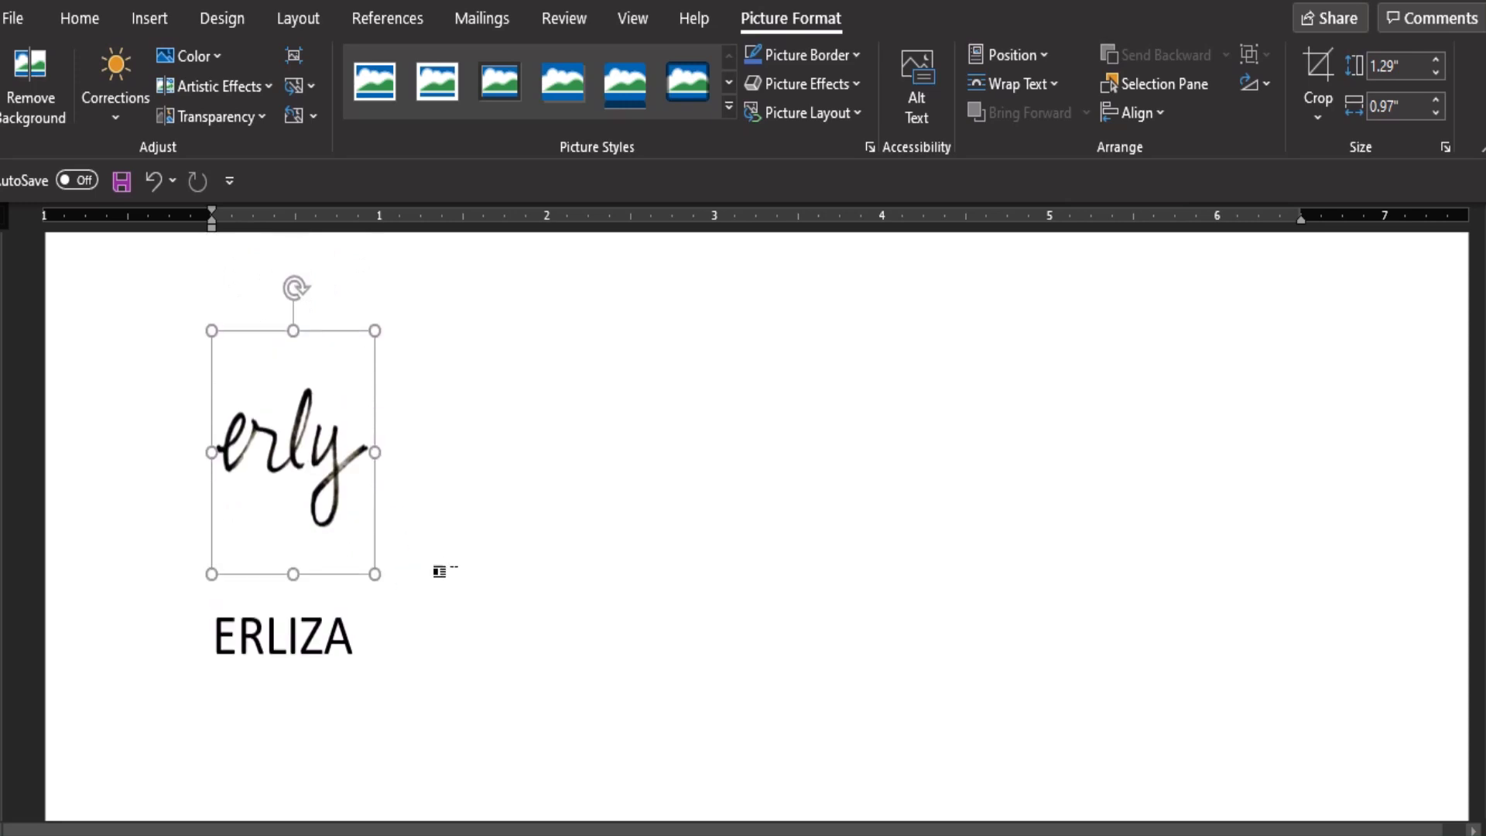
drag(371, 577, 357, 548)
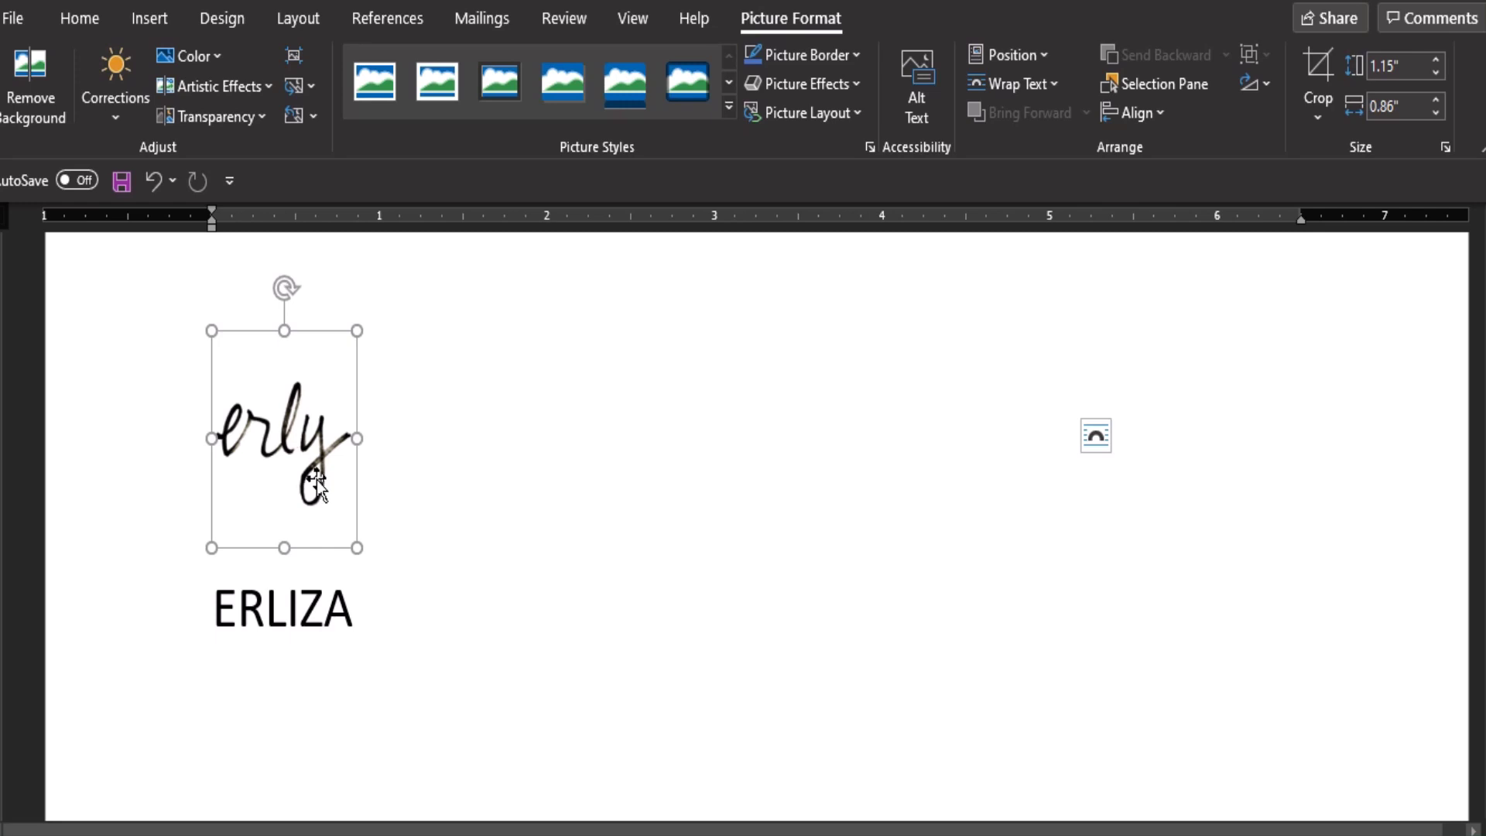
drag(360, 607, 153, 607)
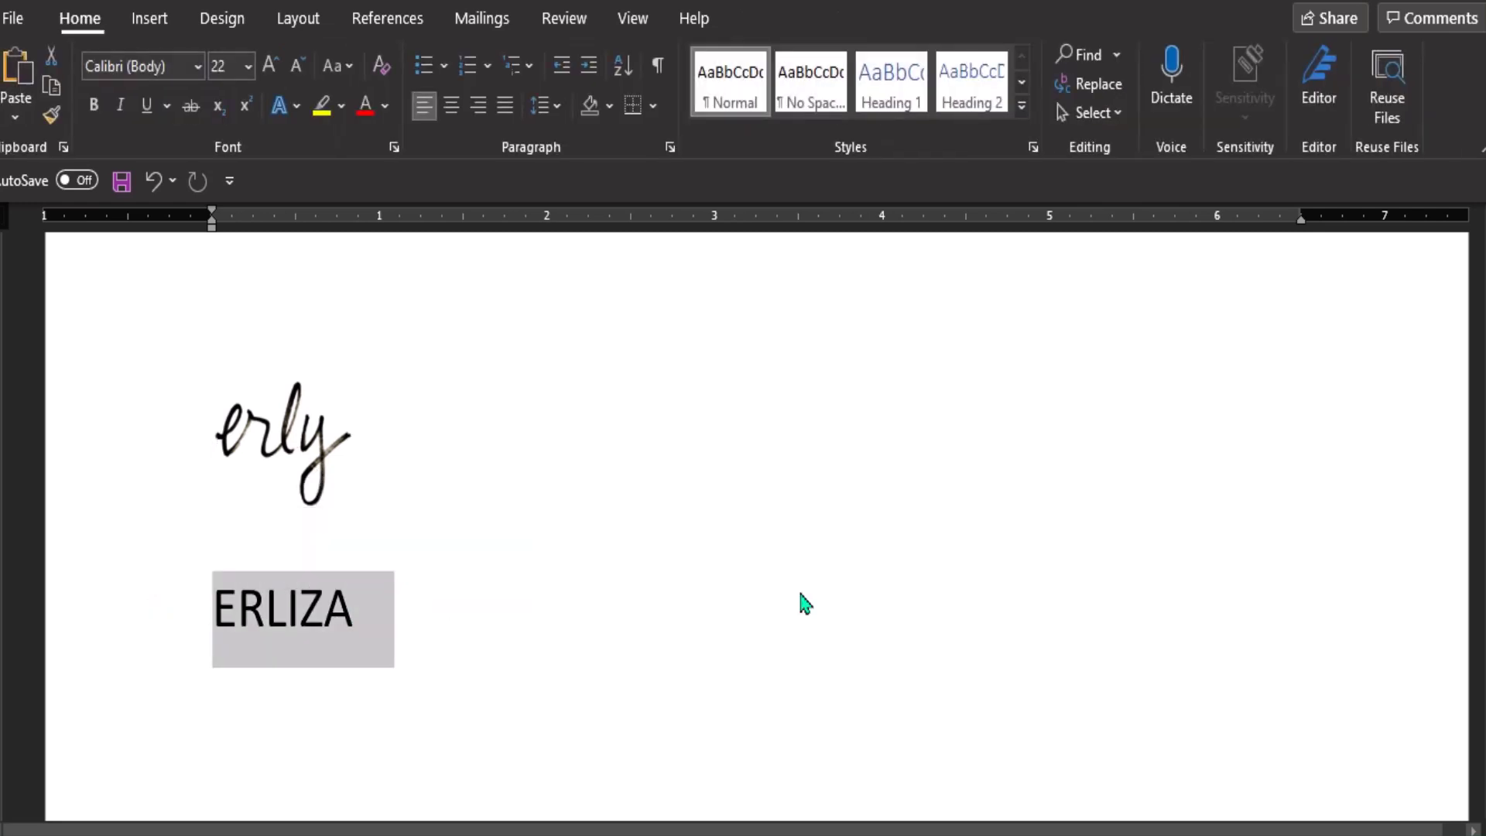
click(331, 455)
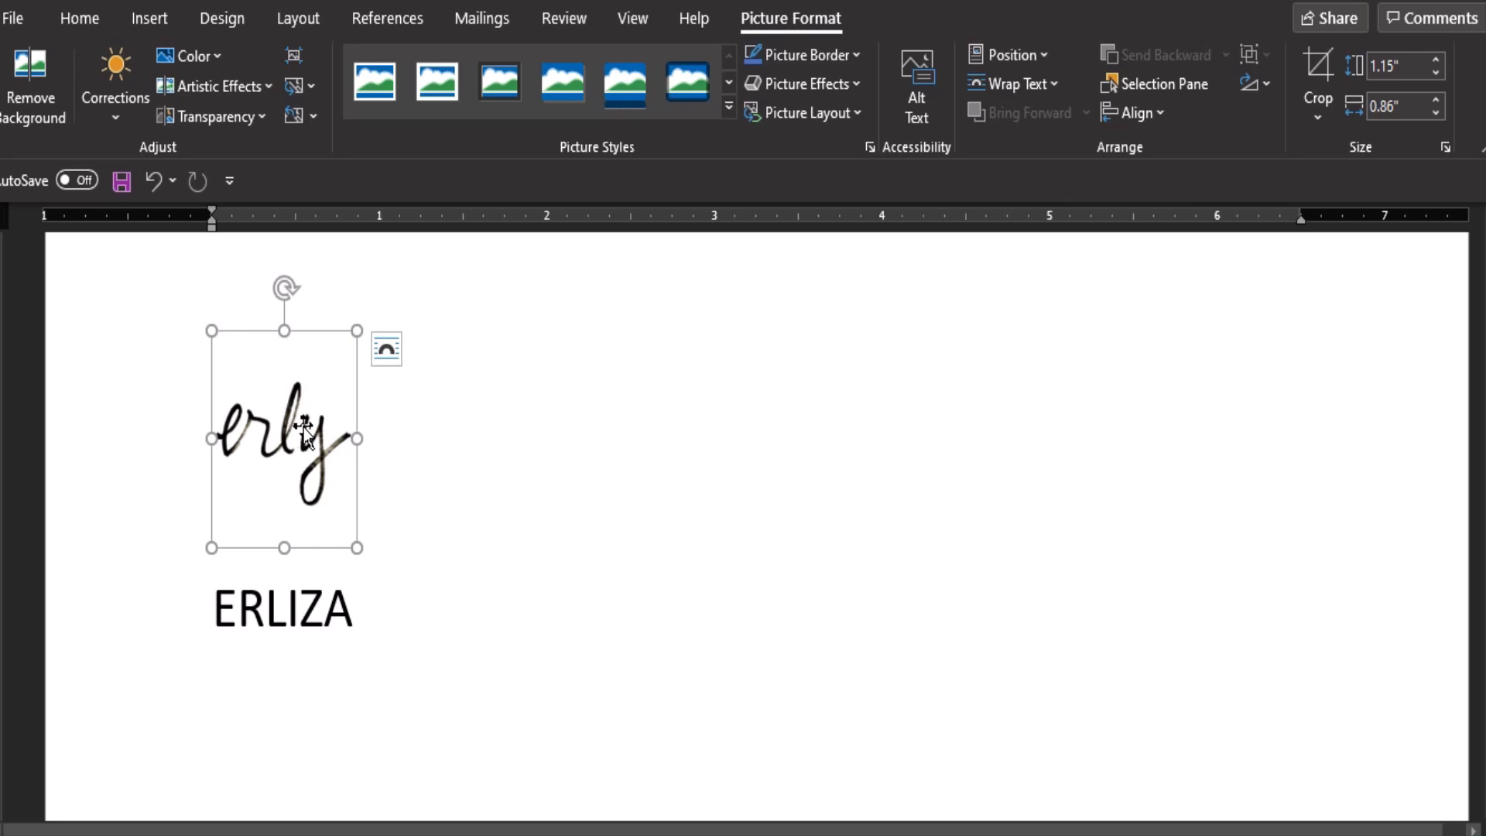
Set the signature to In Front of Text and nudge it onto ERLIZA at 1.18" by 0.89".
right_click(304, 427)
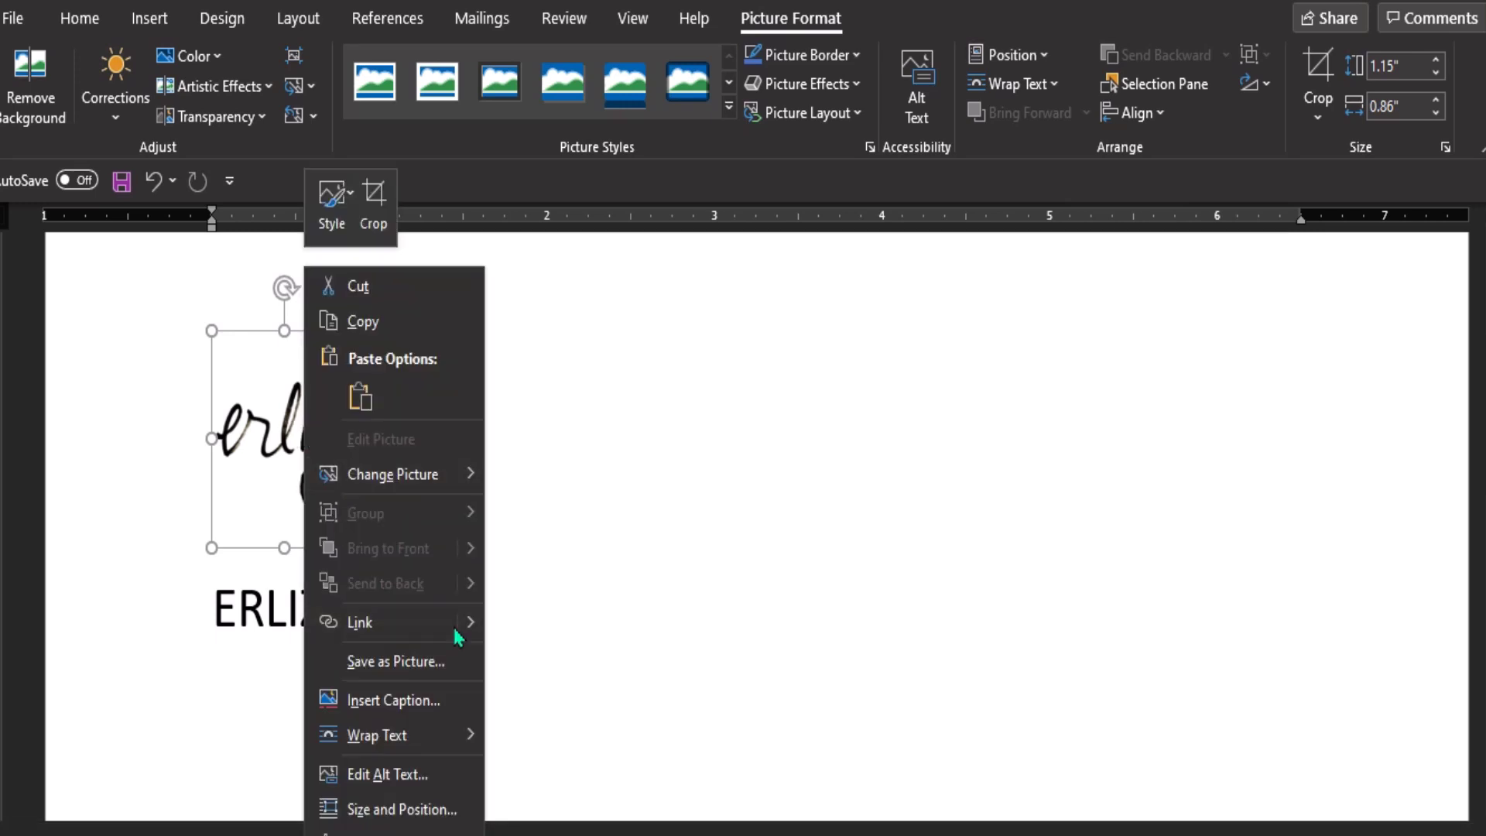
mouse_move(378, 735)
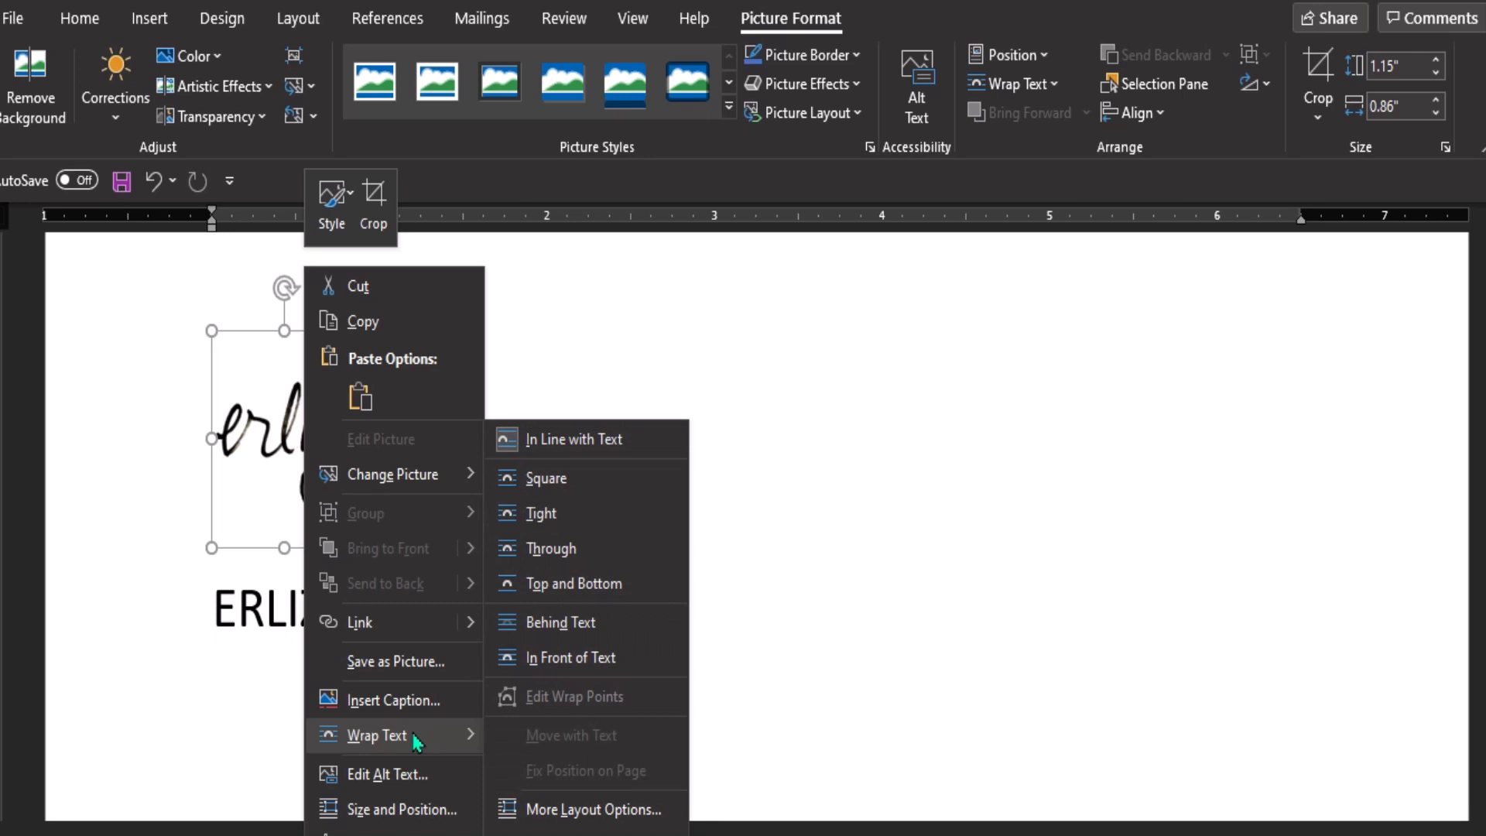
click(581, 660)
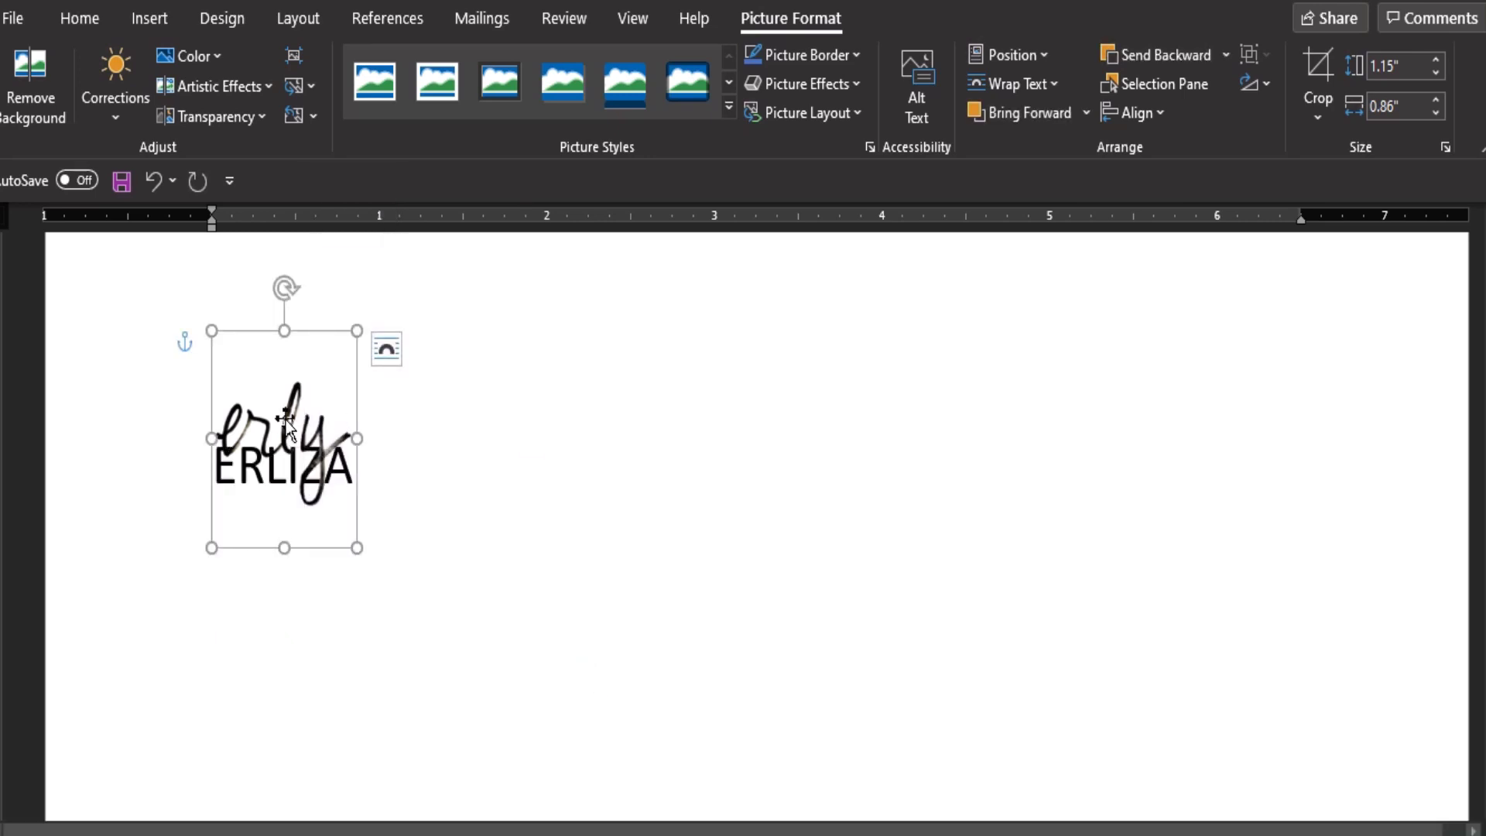
drag(288, 418, 286, 418)
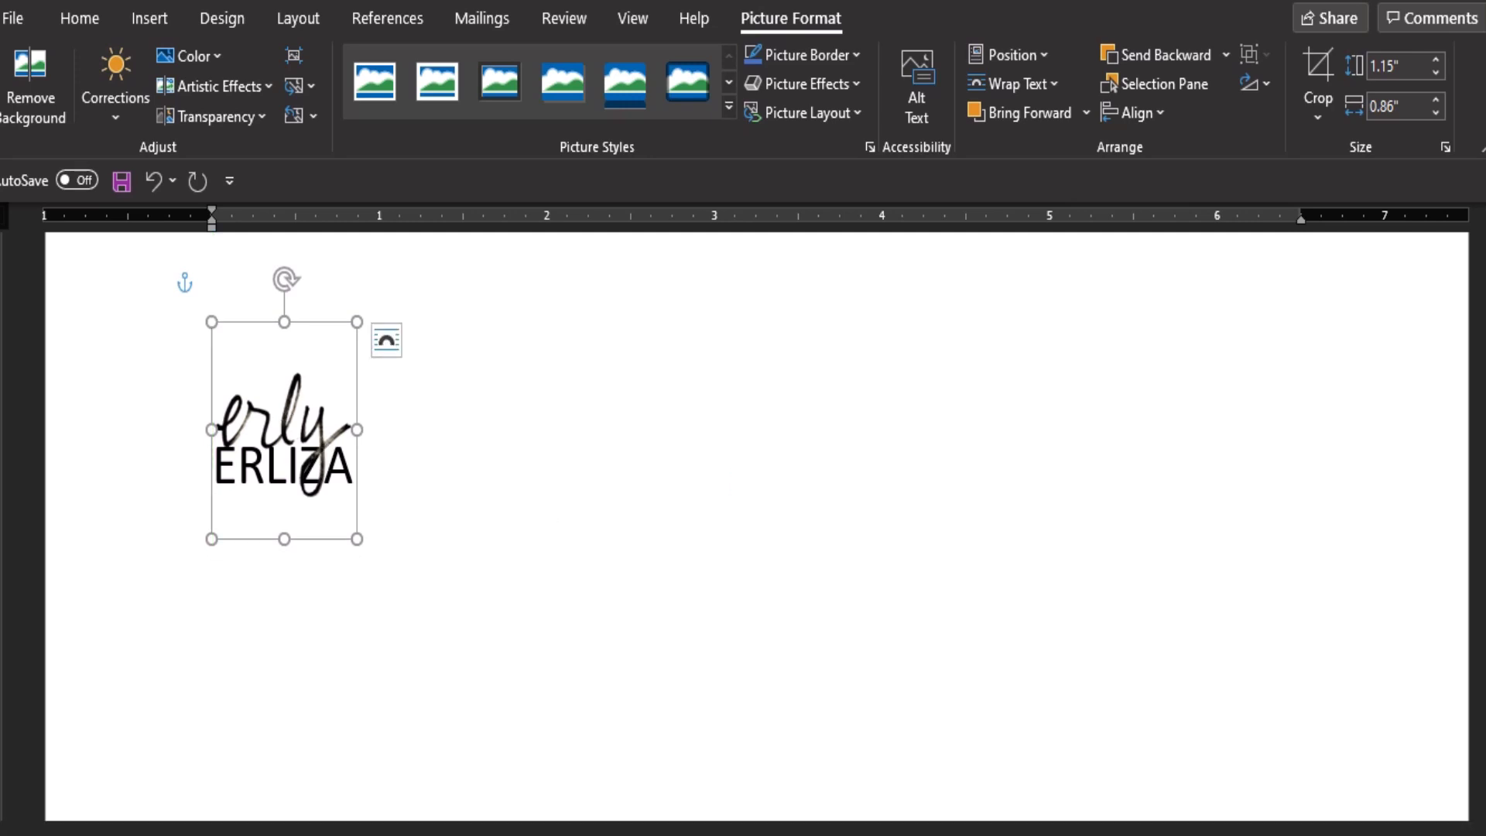
ctrl+scroll(804, 687, down, 10)
key(Down)
key(Down)
key(Down)
key(Down)
key(Down)
key(Down)
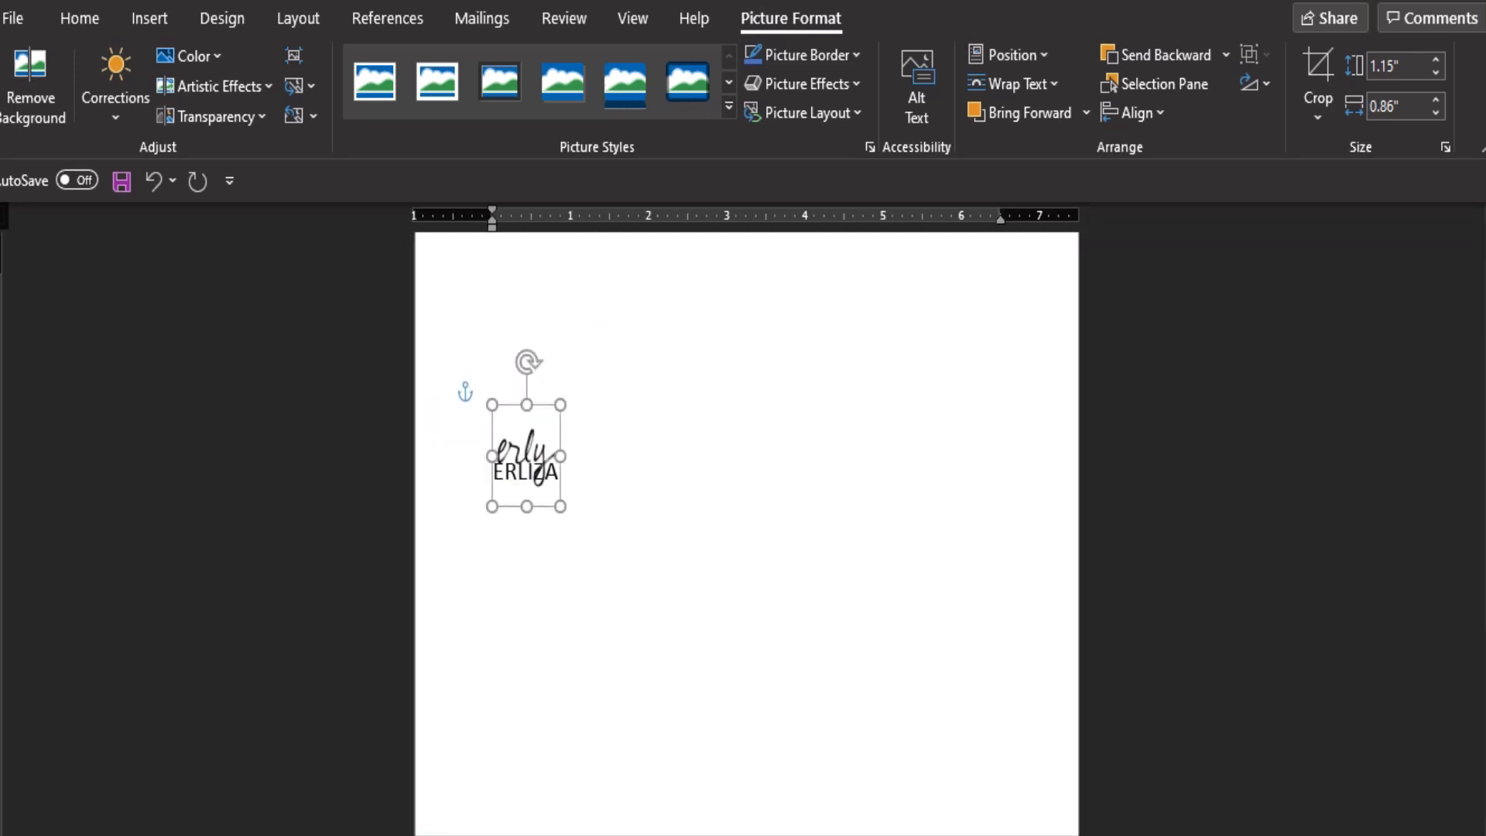
ctrl+scroll(604, 611, up, 2)
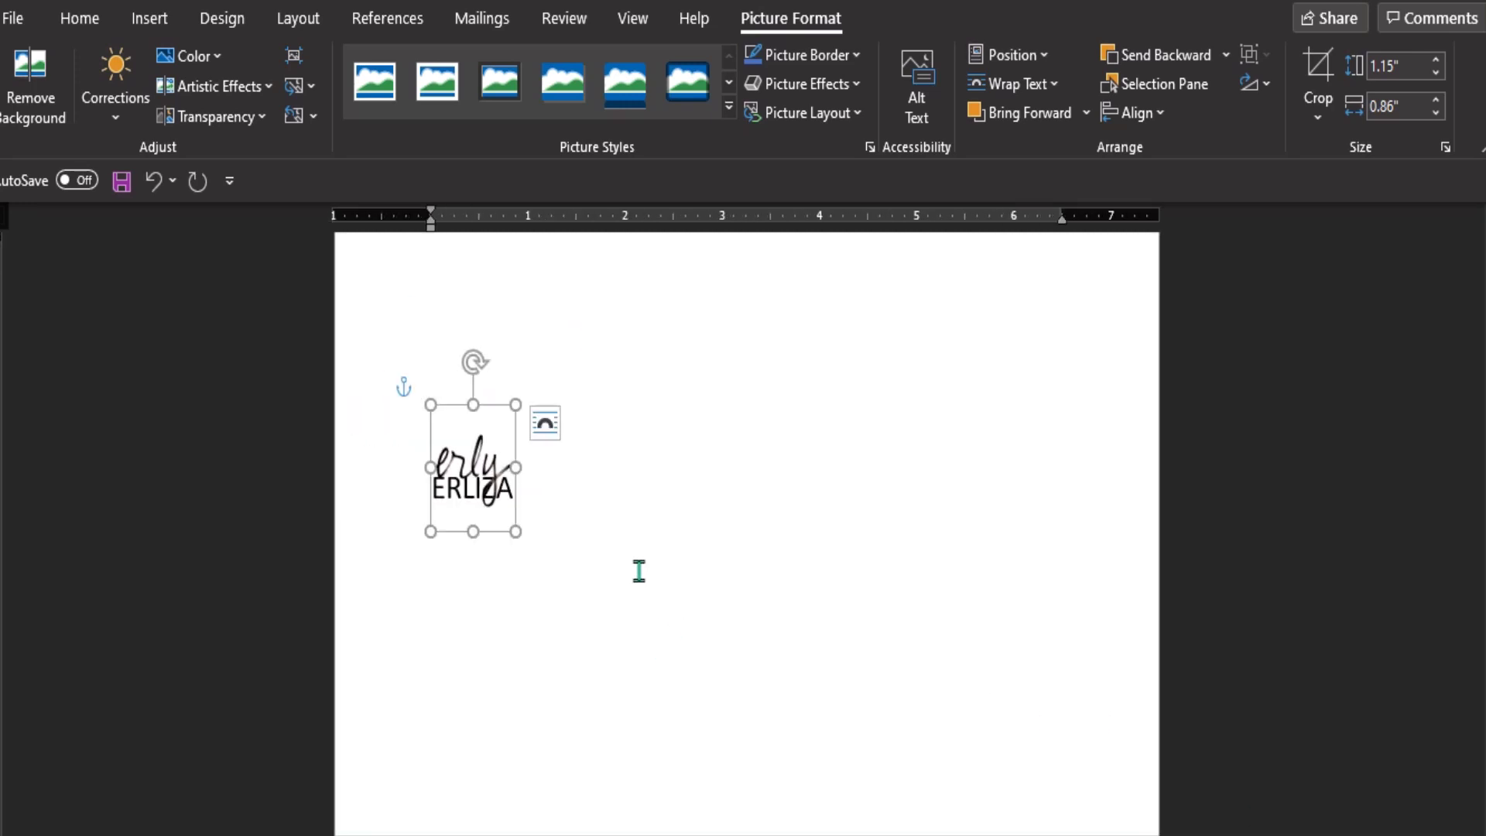
key(Down)
key(Down)
key(Down)
drag(513, 583, 515, 585)
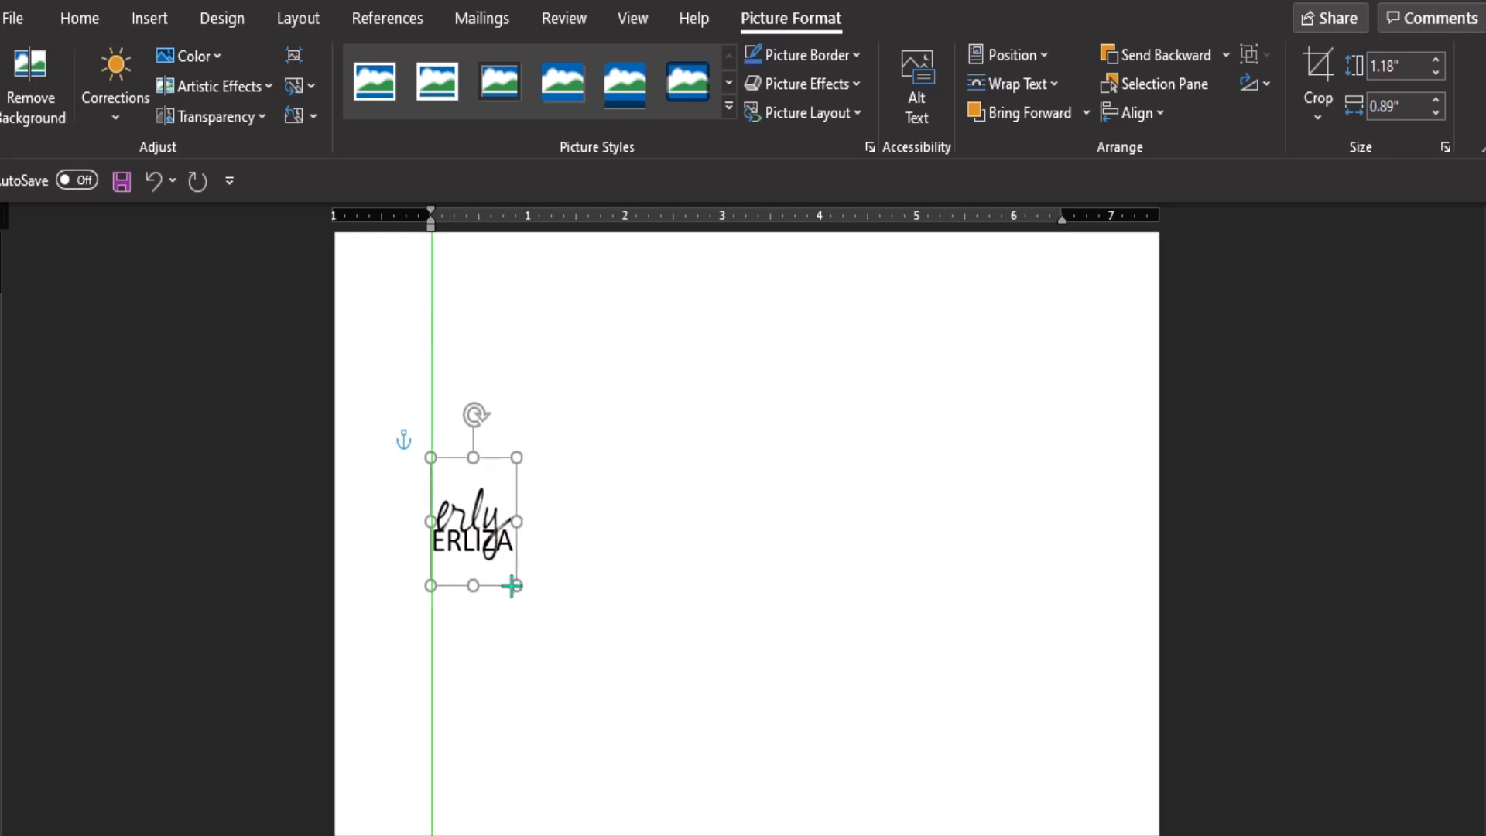
click(665, 596)
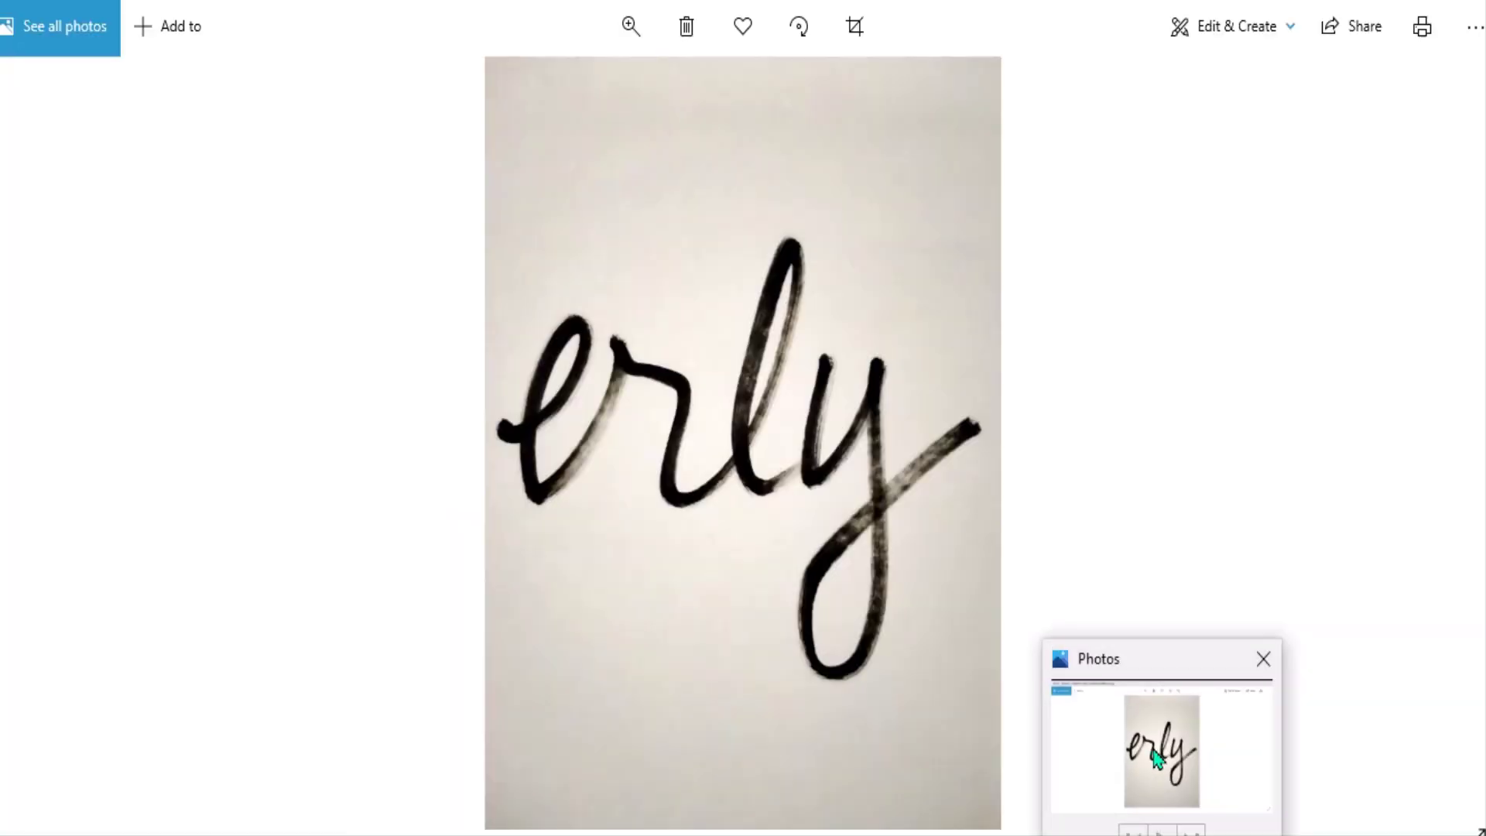
Bring up the original 'erly' photo in Photos and copy it.
click(1154, 751)
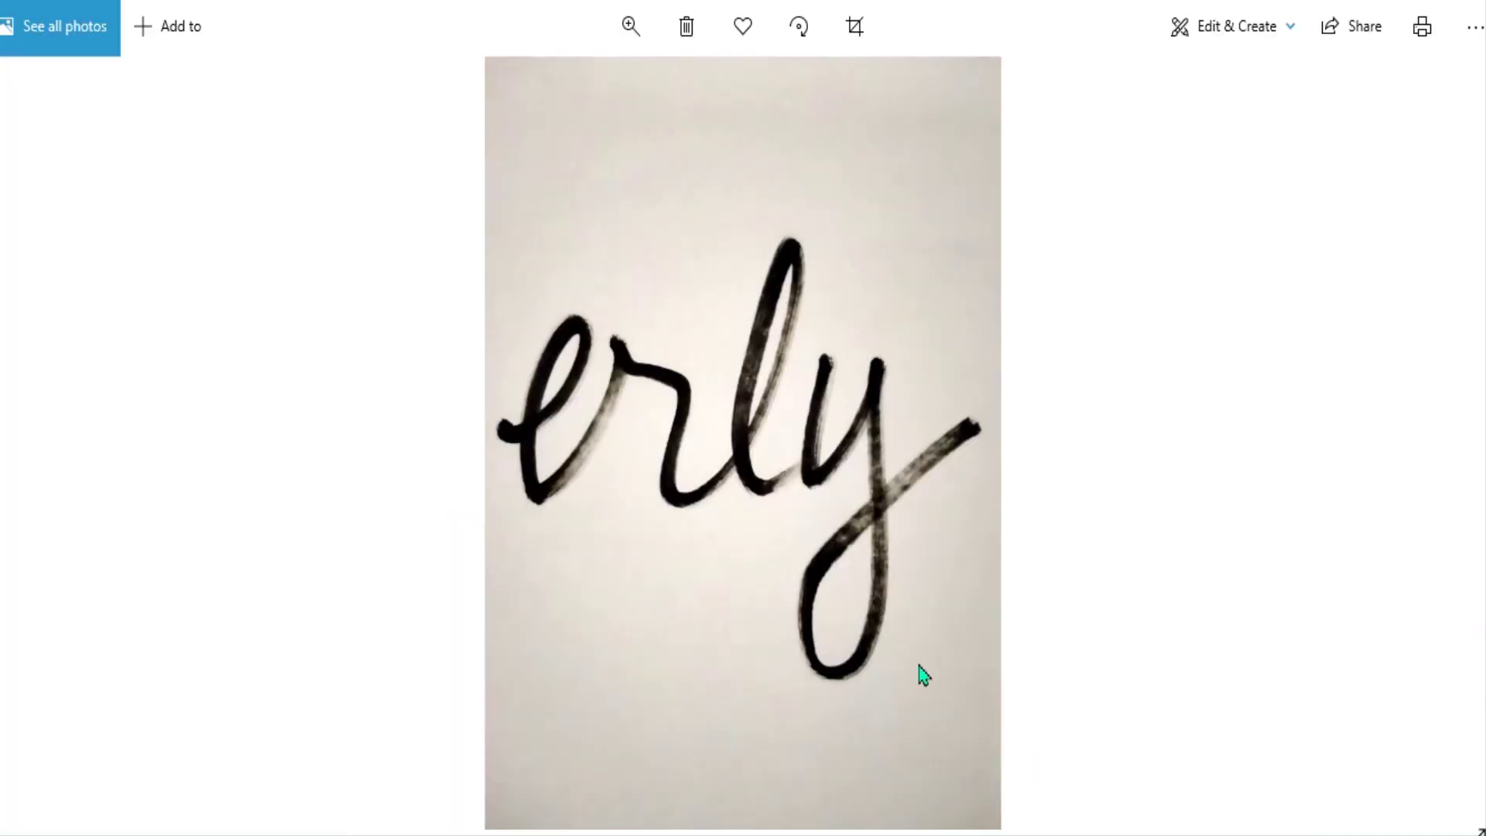
right_click(721, 348)
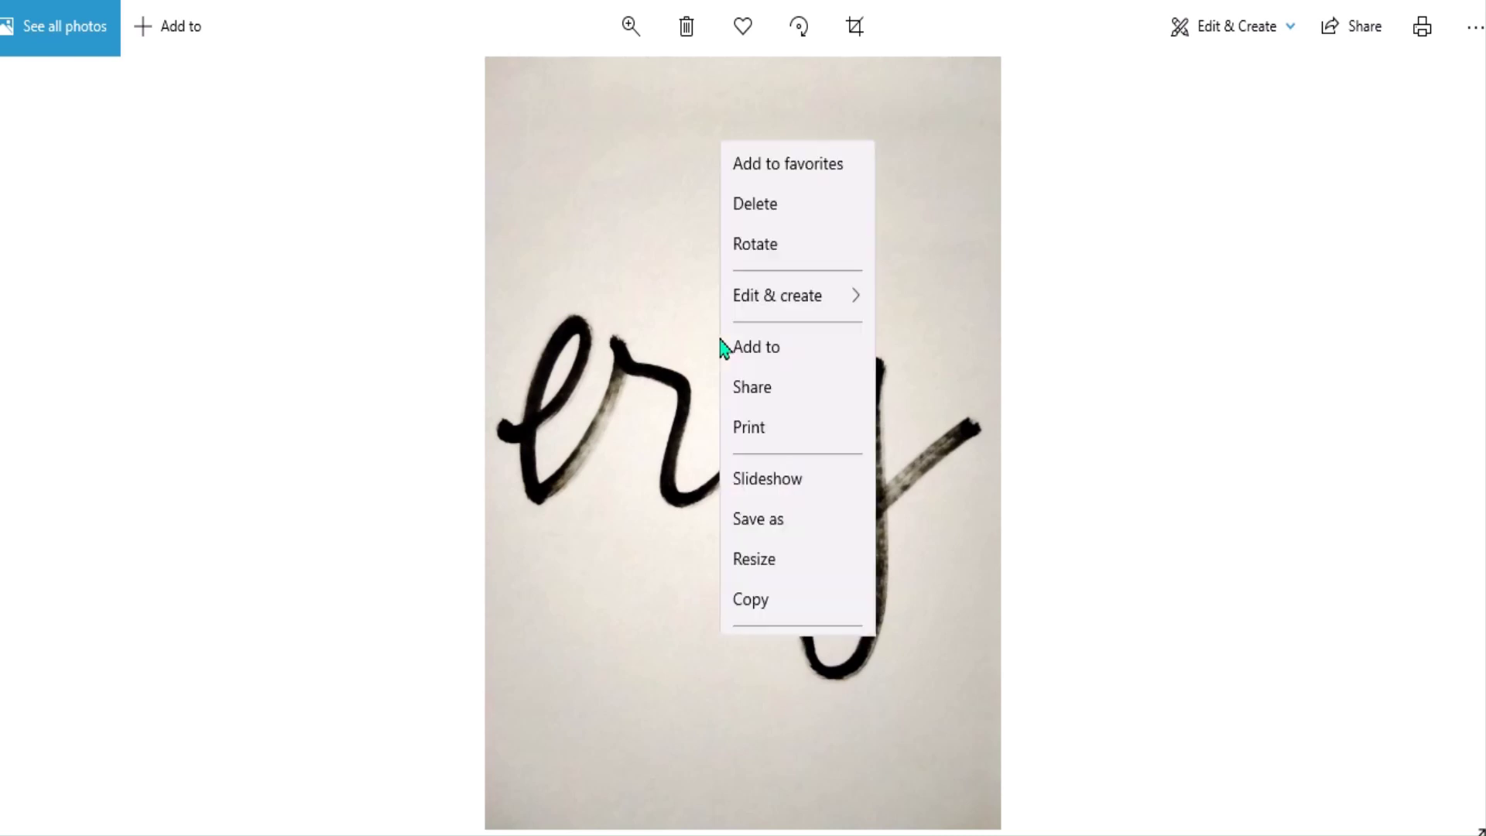
click(763, 421)
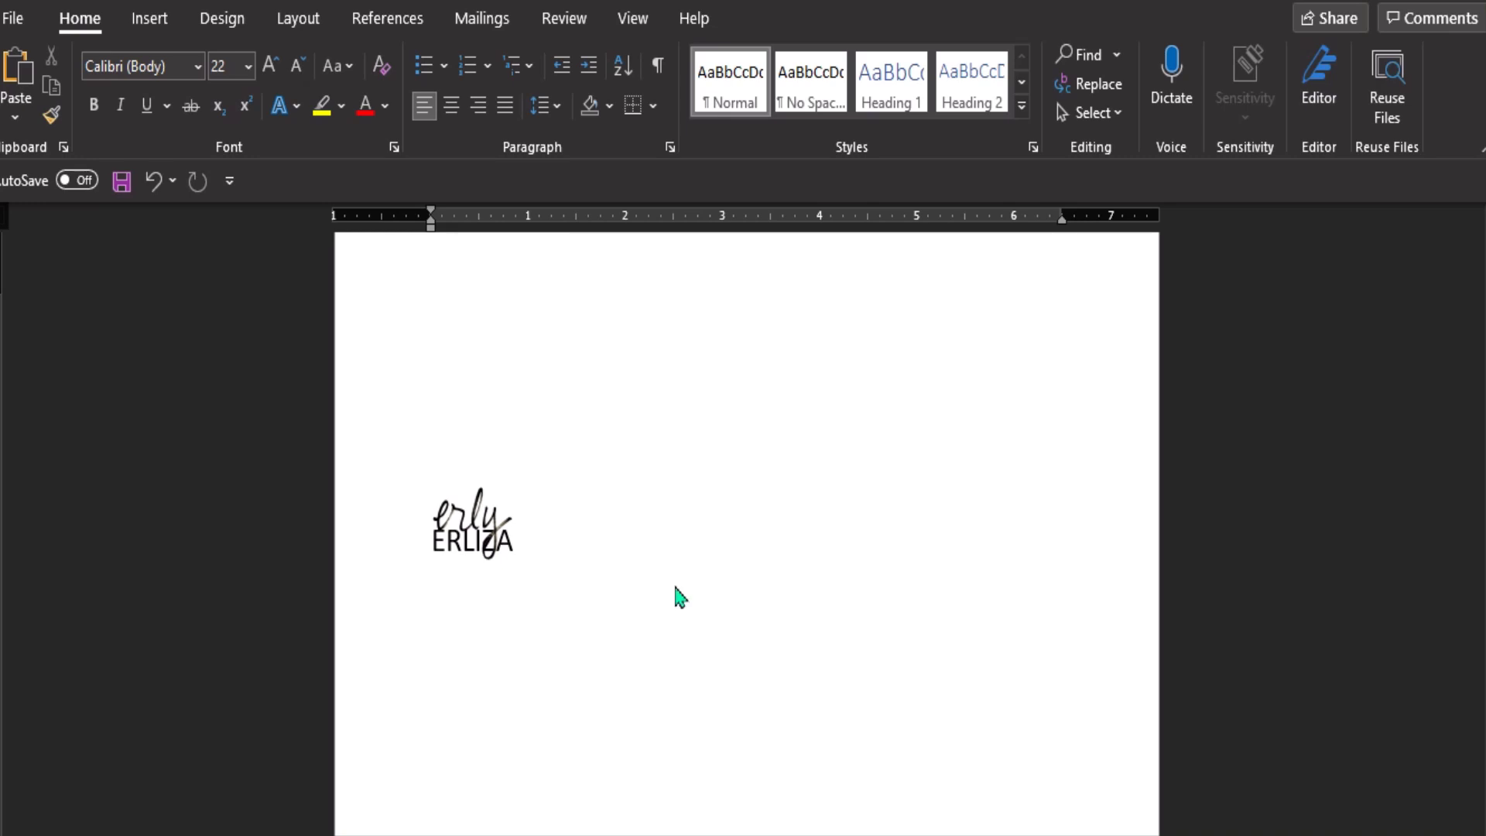
Paste a second 'erly' photo below ERLIZA and shrink it to 2.78" by 2.09".
key(ctrl+v)
click(739, 587)
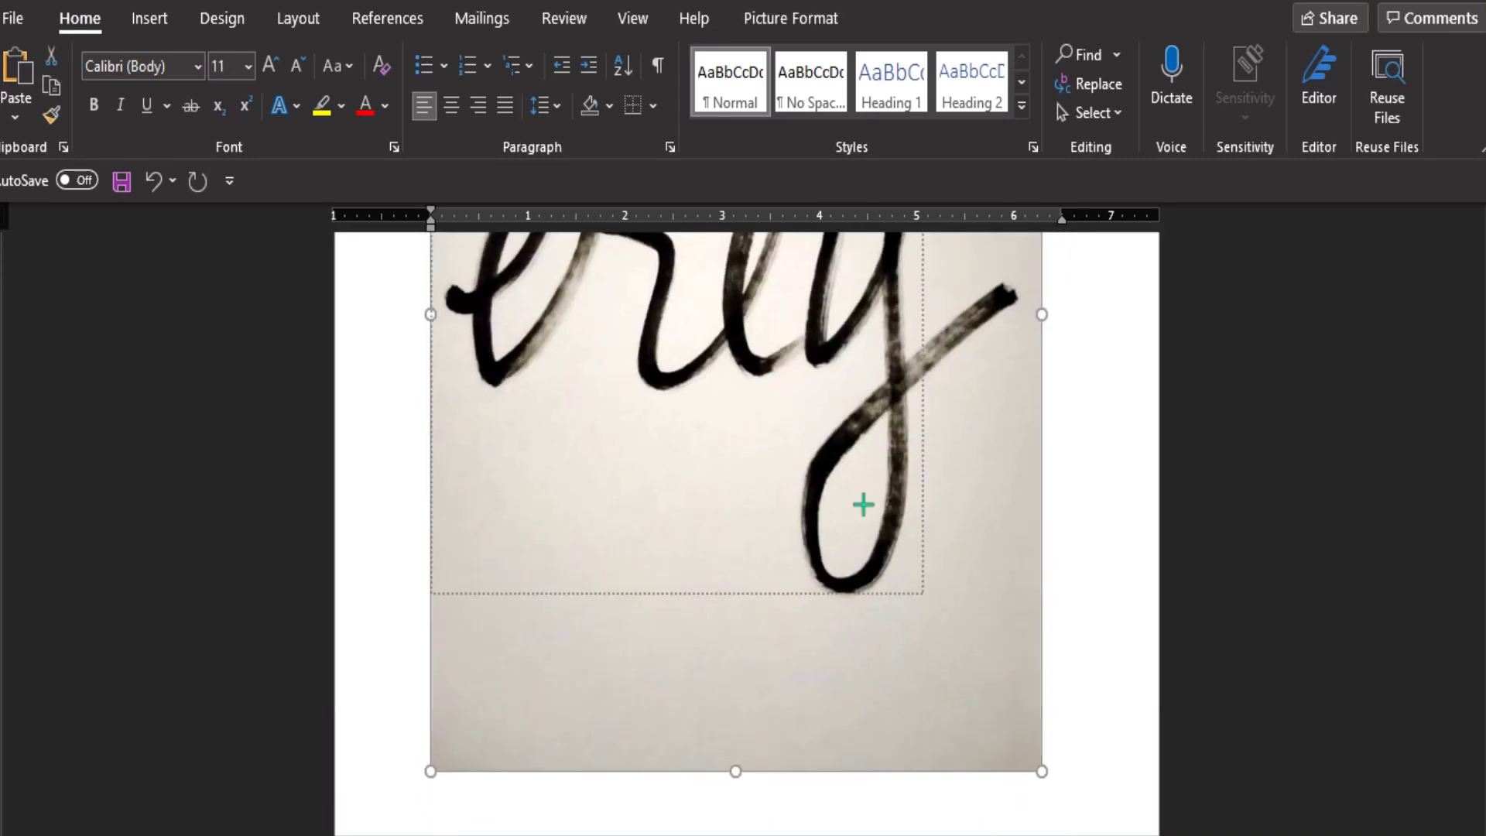
drag(1067, 808, 789, 547)
scroll(792, 582, down, 3)
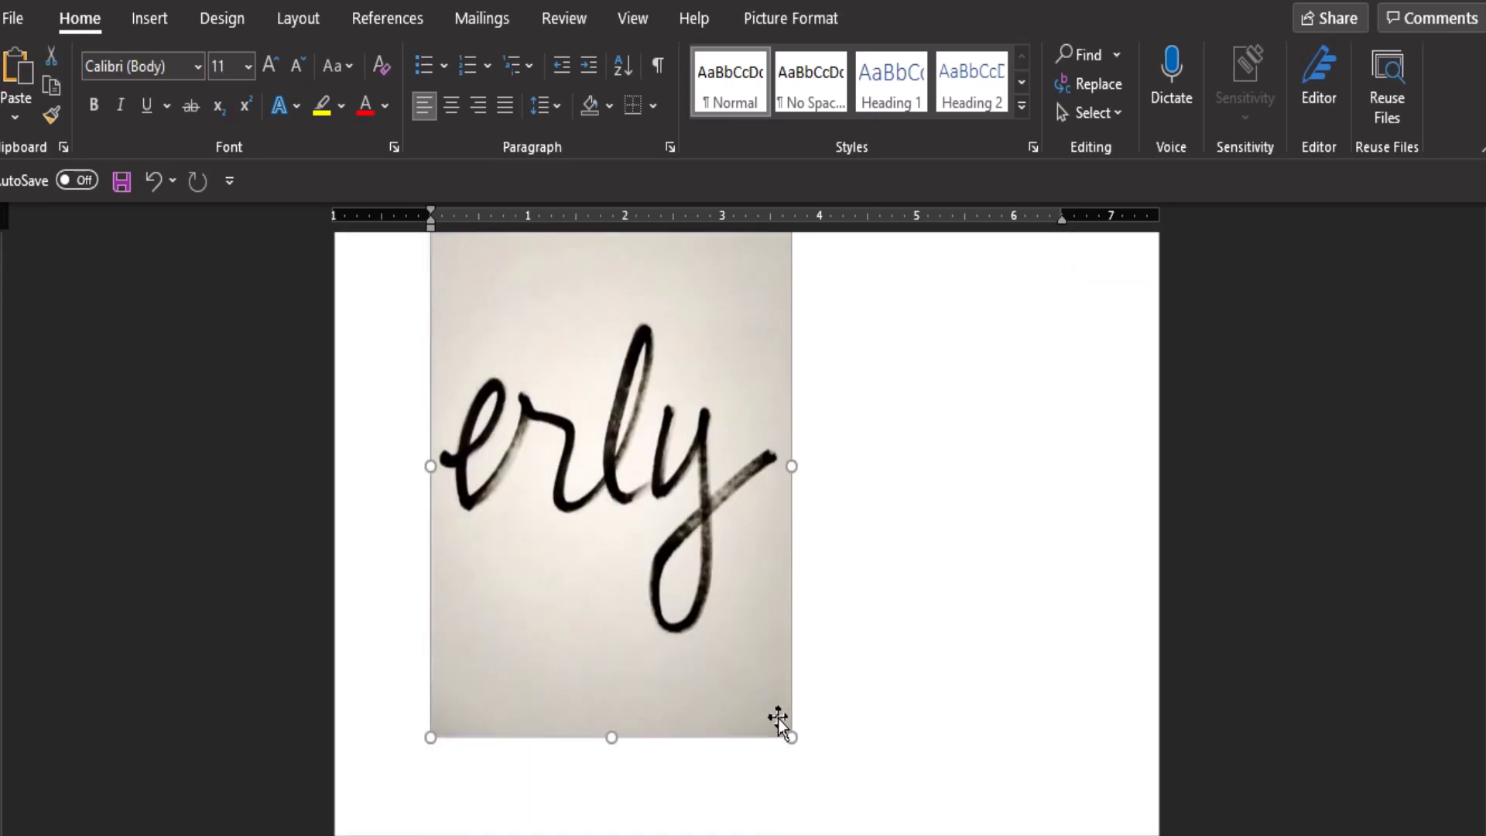
drag(790, 729, 641, 437)
scroll(664, 497, up, 1)
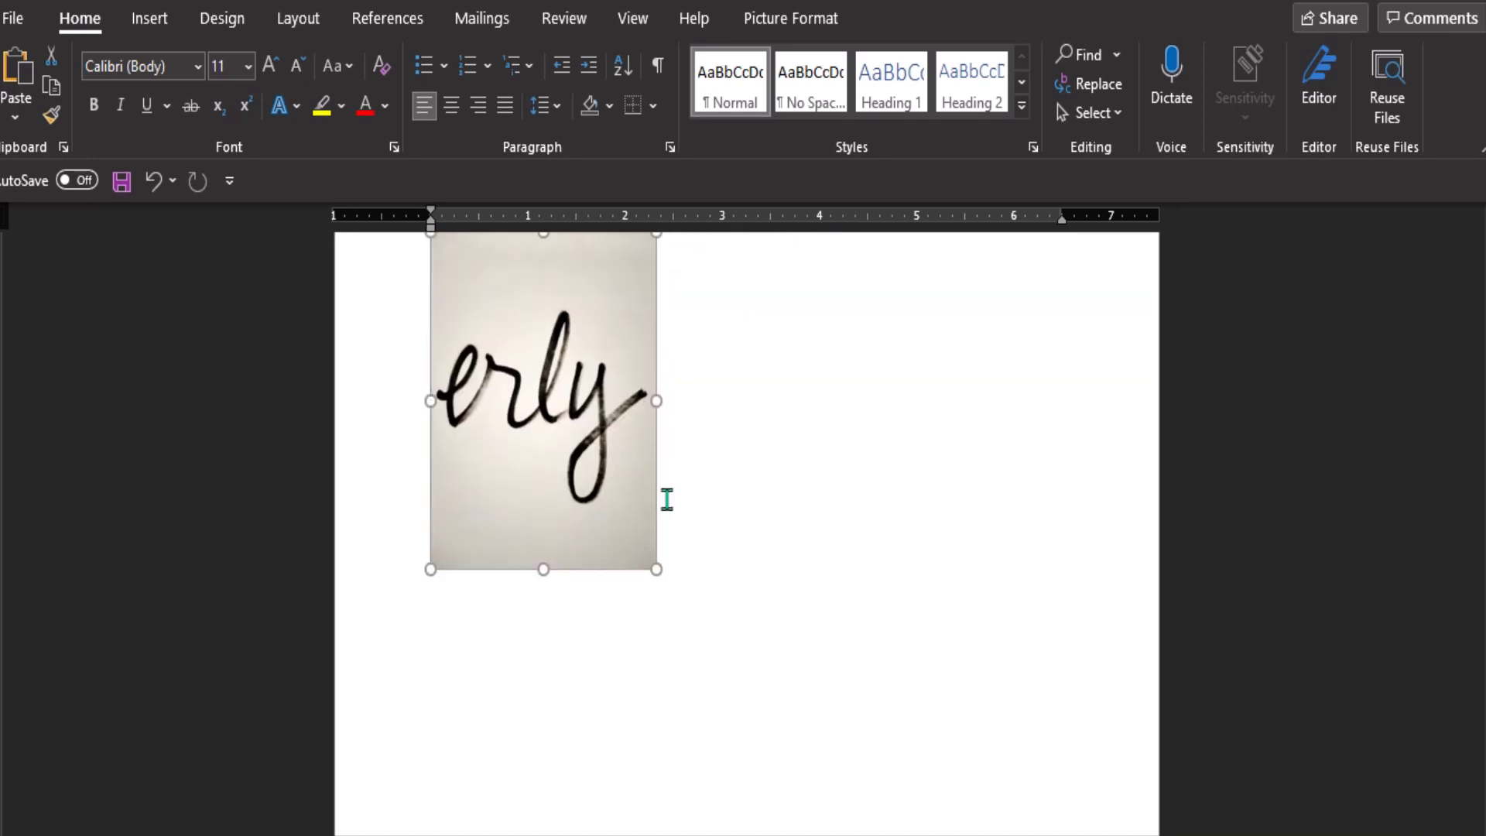
scroll(664, 497, up, 2)
drag(654, 630, 627, 590)
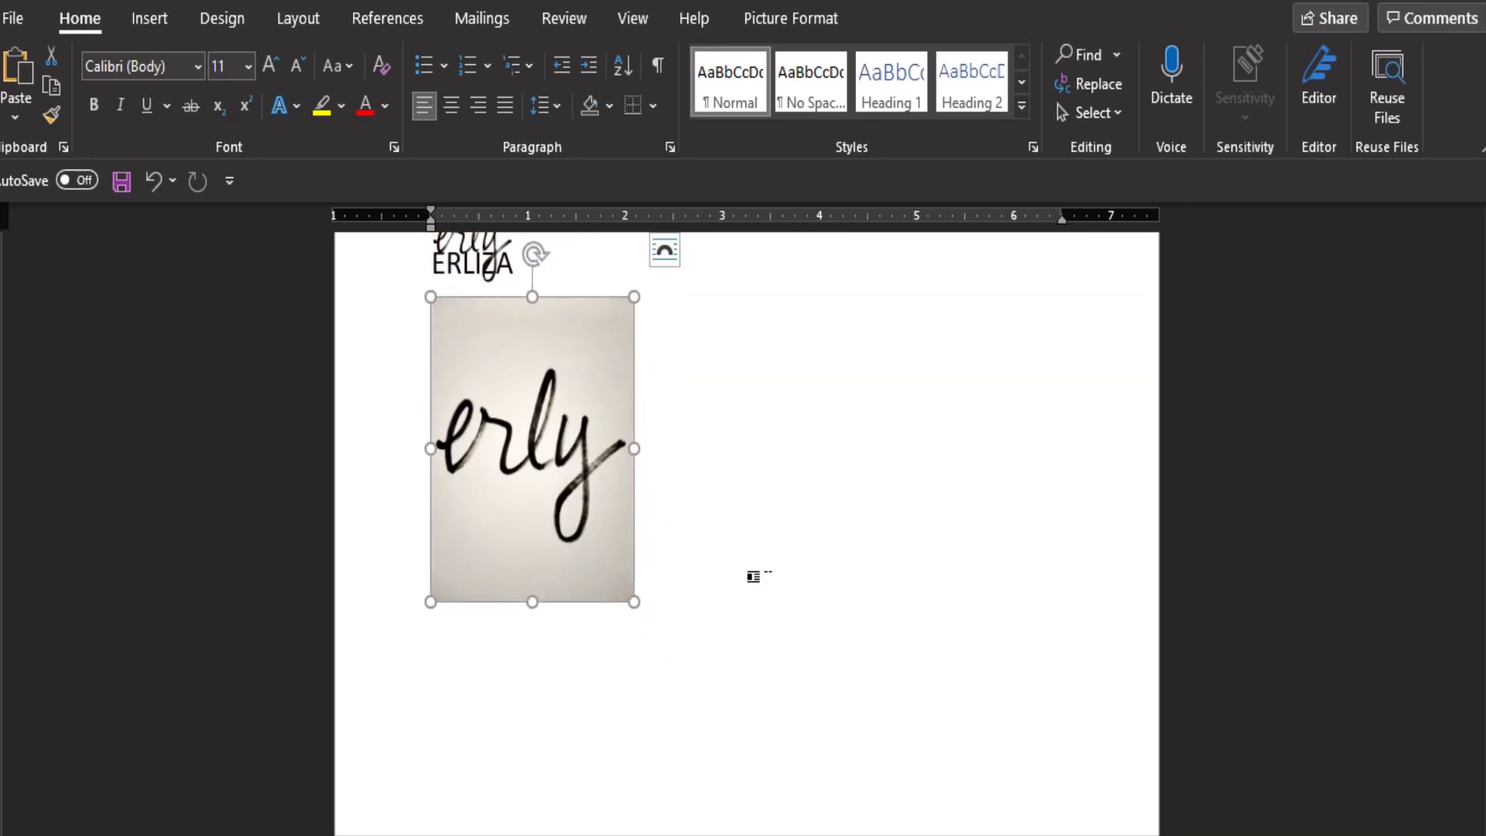
scroll(606, 502, up, 1)
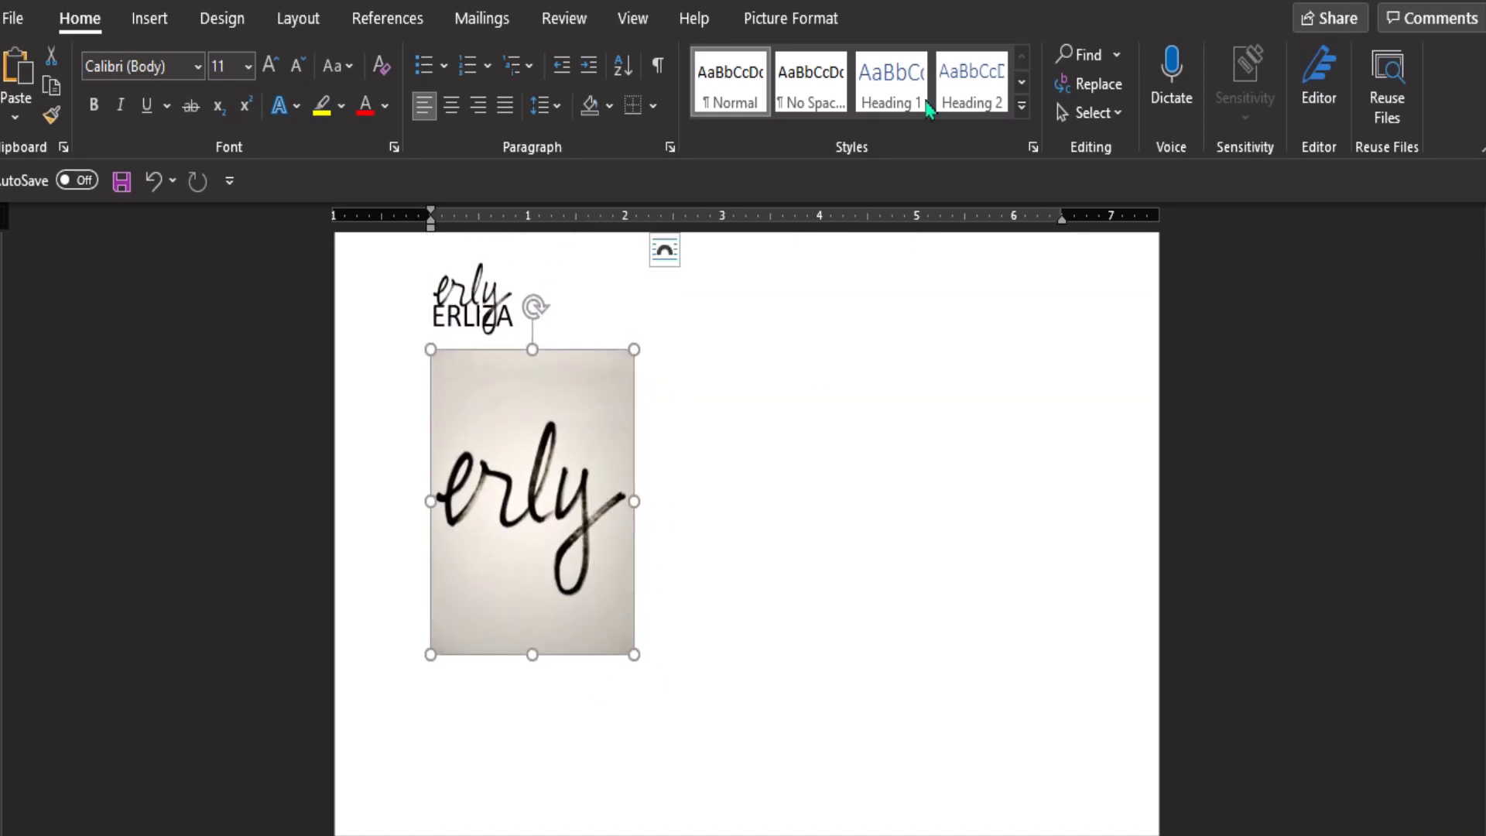
click(817, 36)
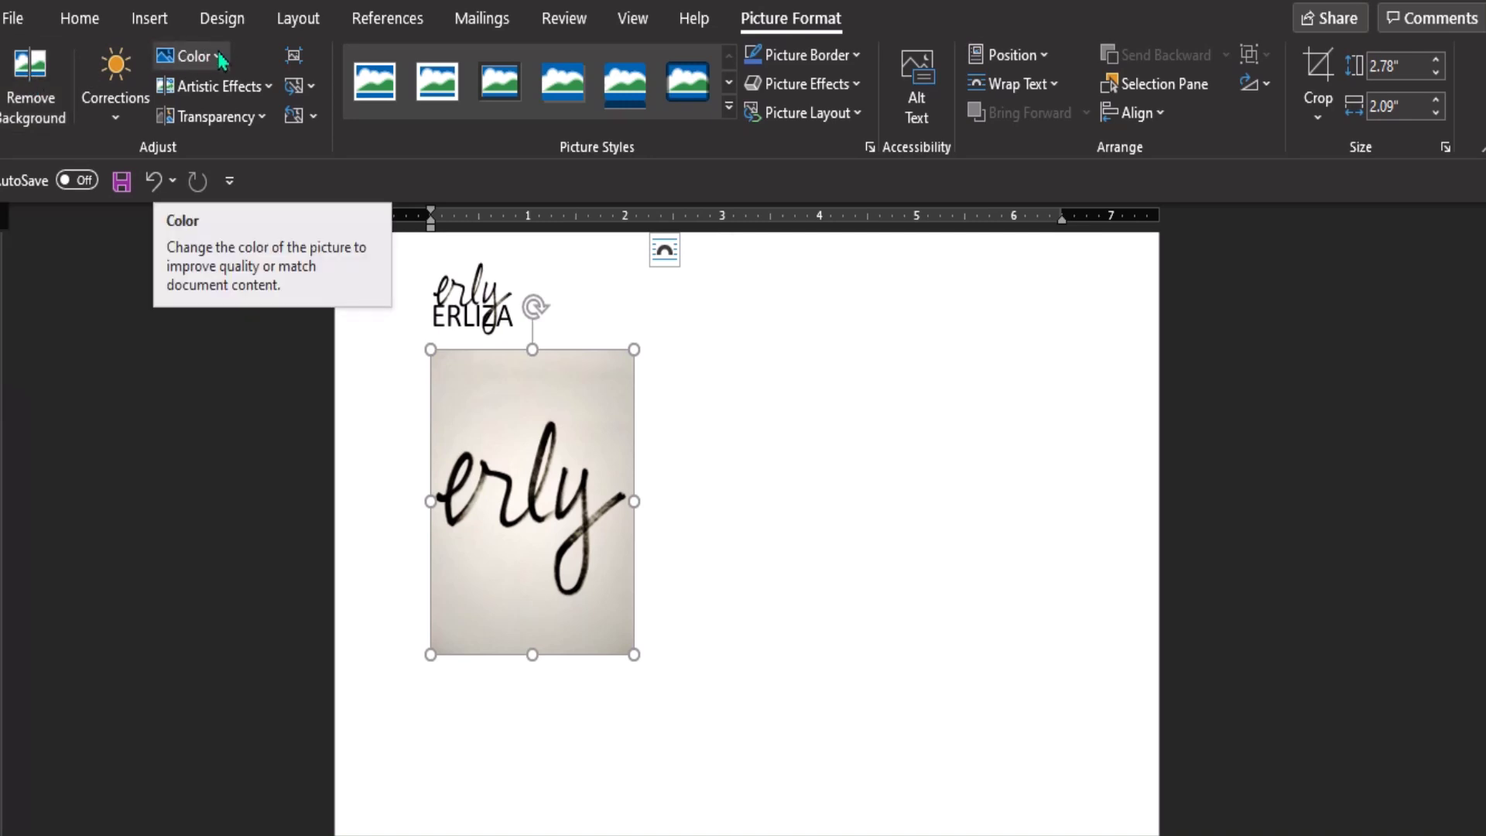
Try Black and White recolor presets, including Black and White: 75%, on the second photo.
click(221, 58)
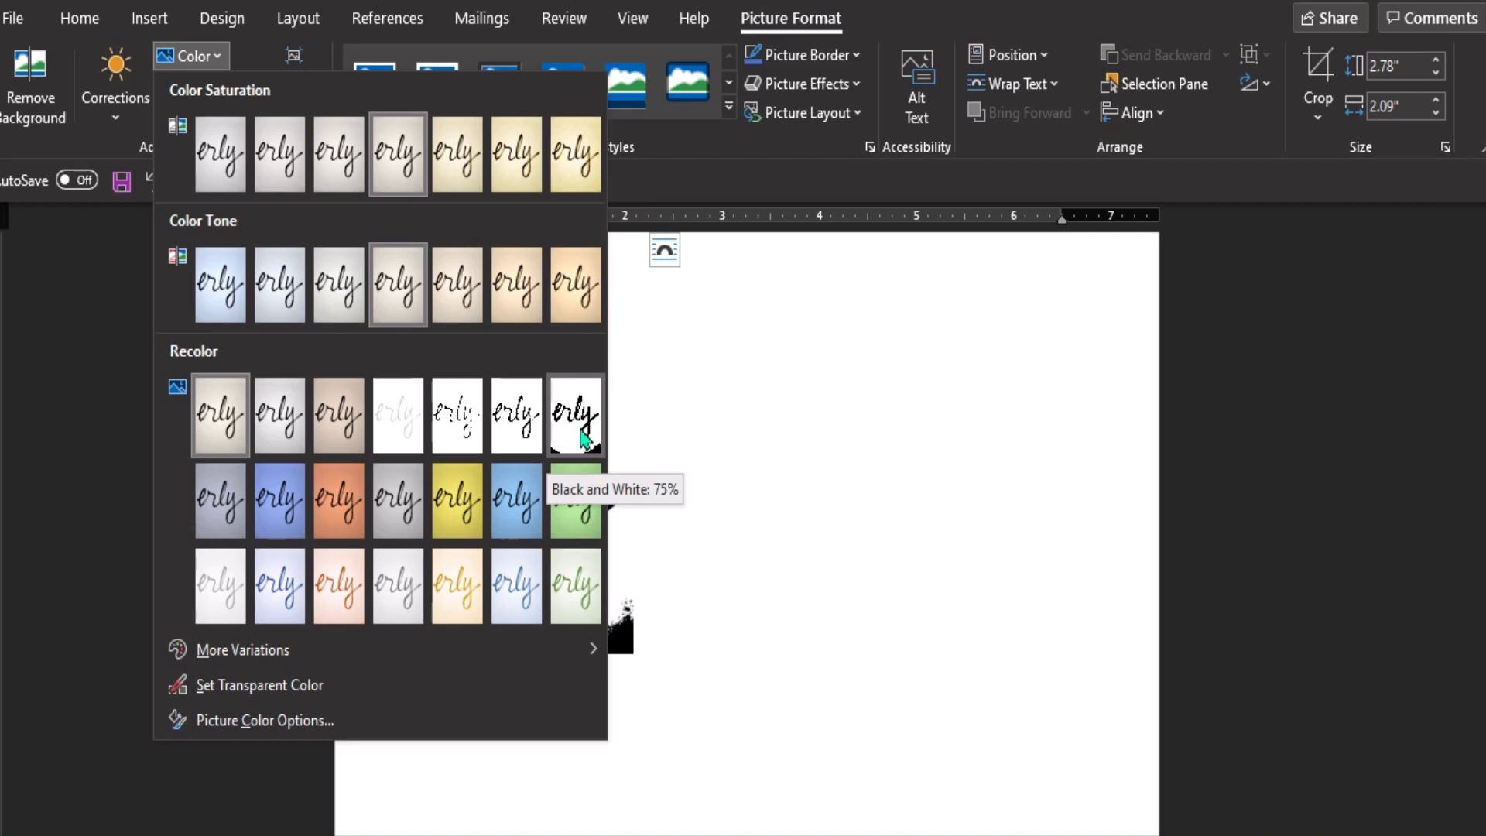
click(513, 422)
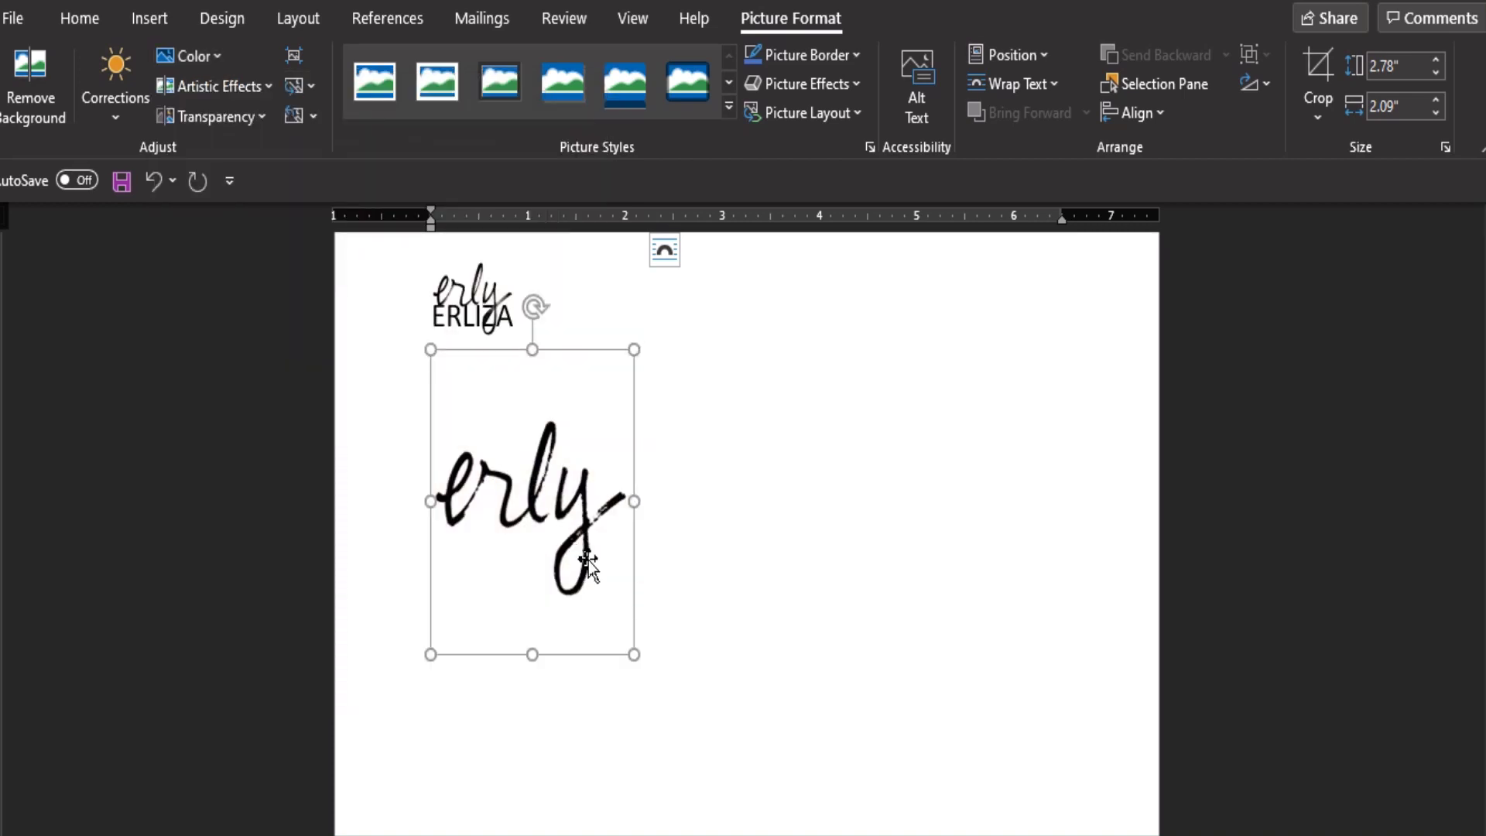
click(188, 56)
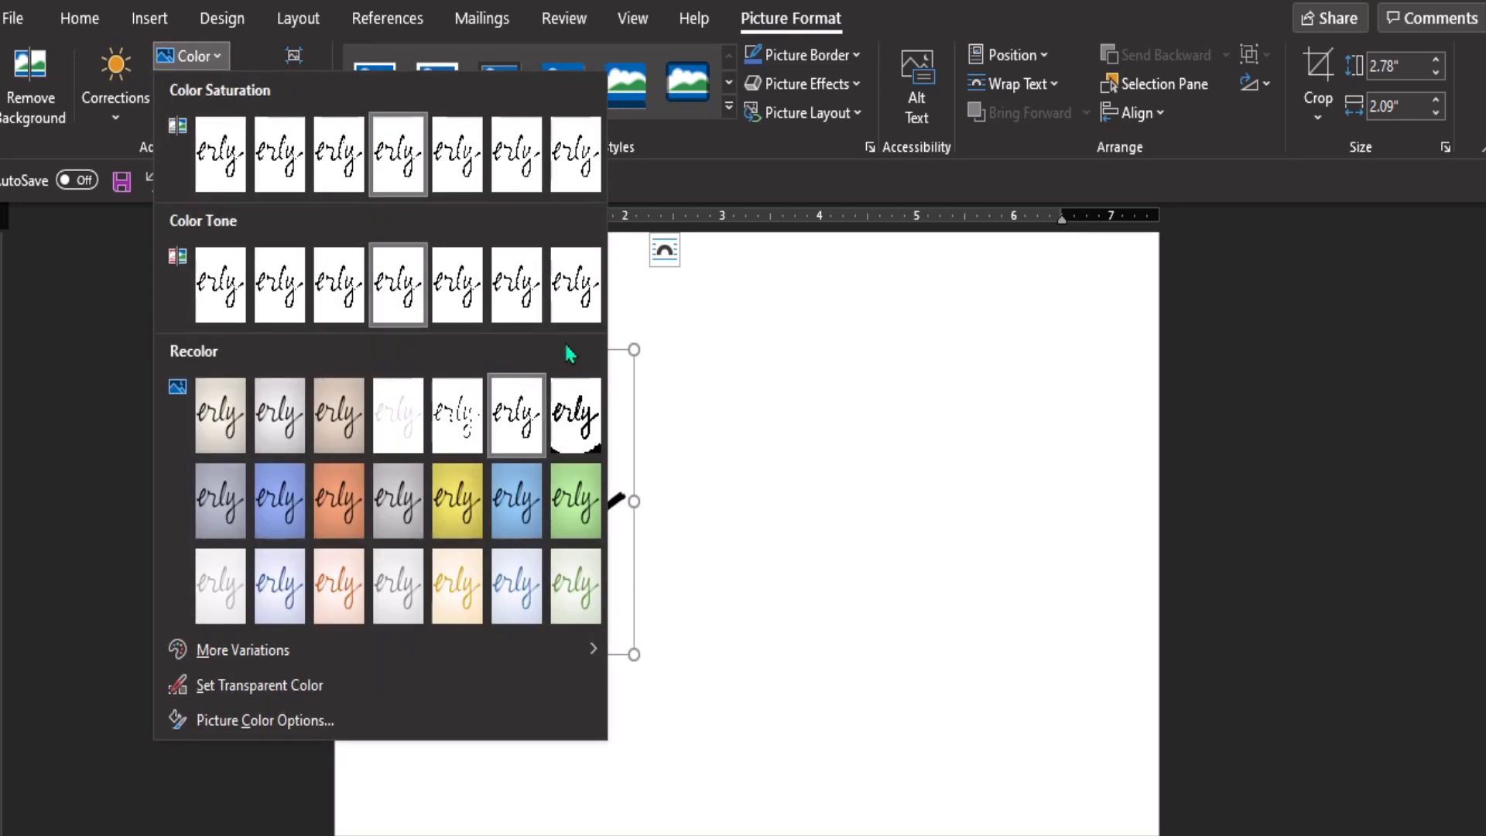
click(579, 422)
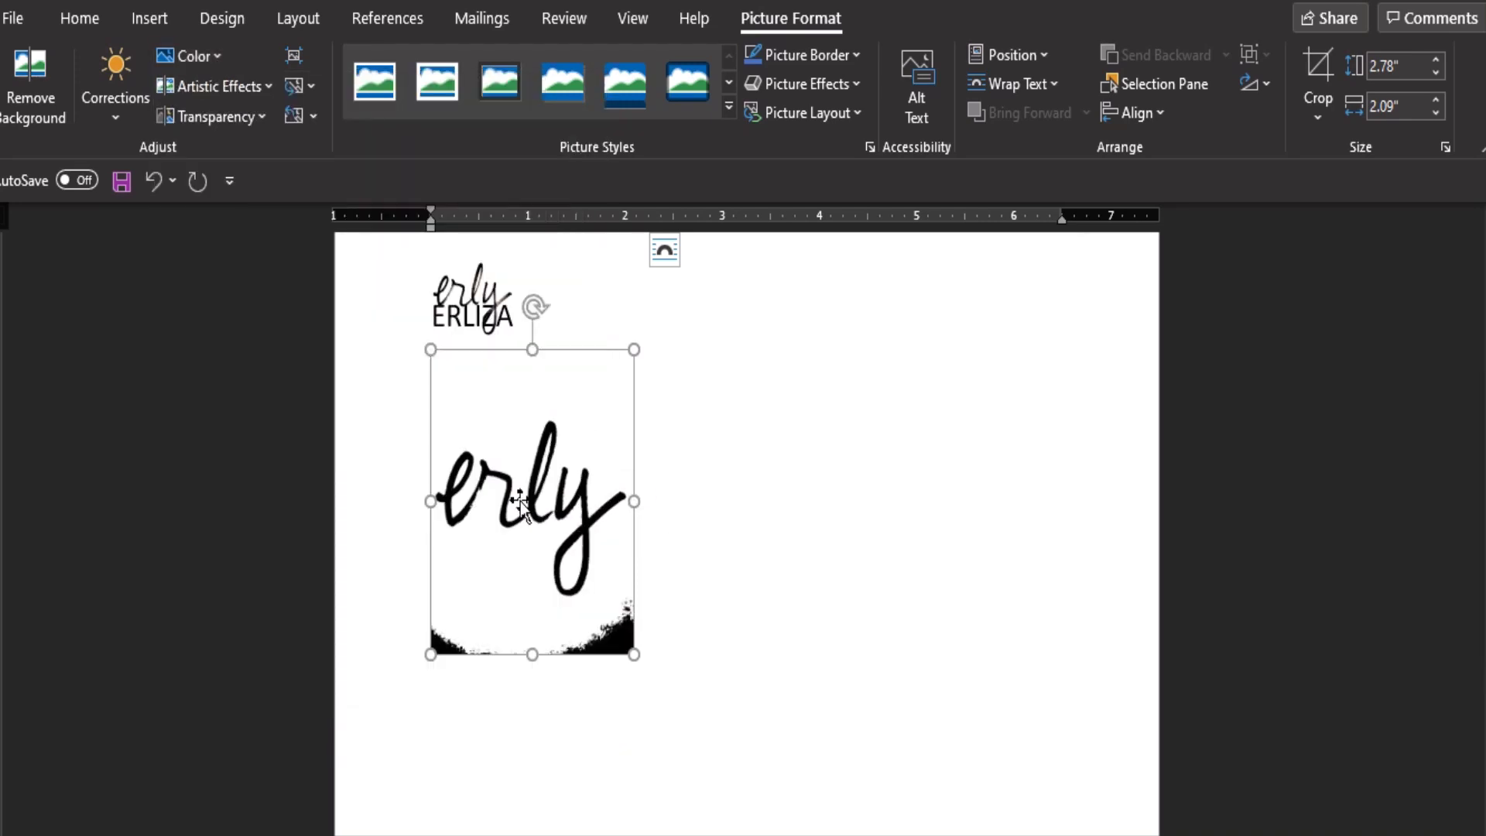
click(205, 57)
click(525, 414)
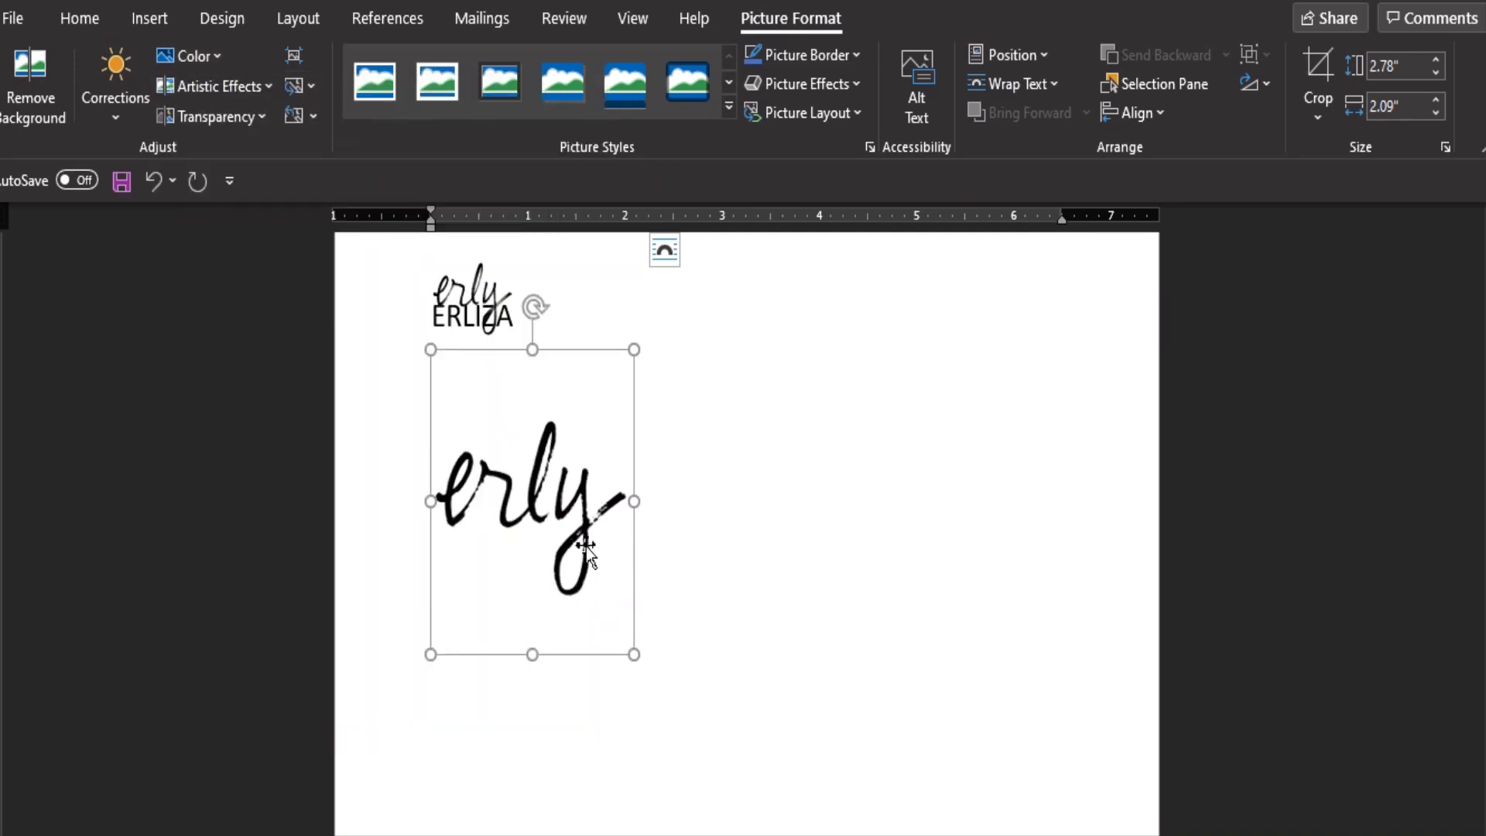
click(189, 56)
Apply high-contrast Black and White and crop the empty top and dark bottom strip to 1.8" by 2.08".
click(574, 418)
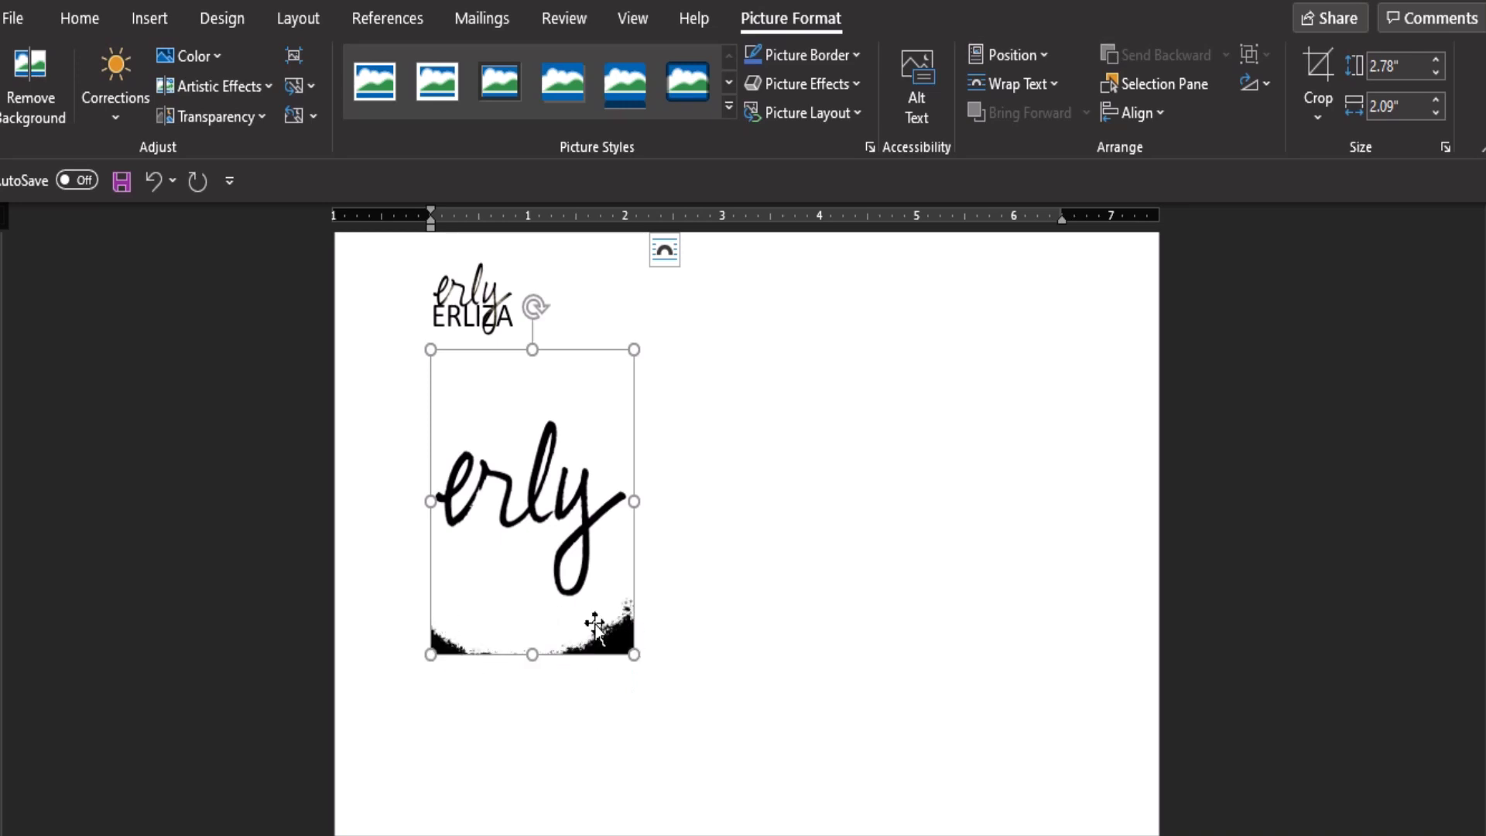
click(1316, 63)
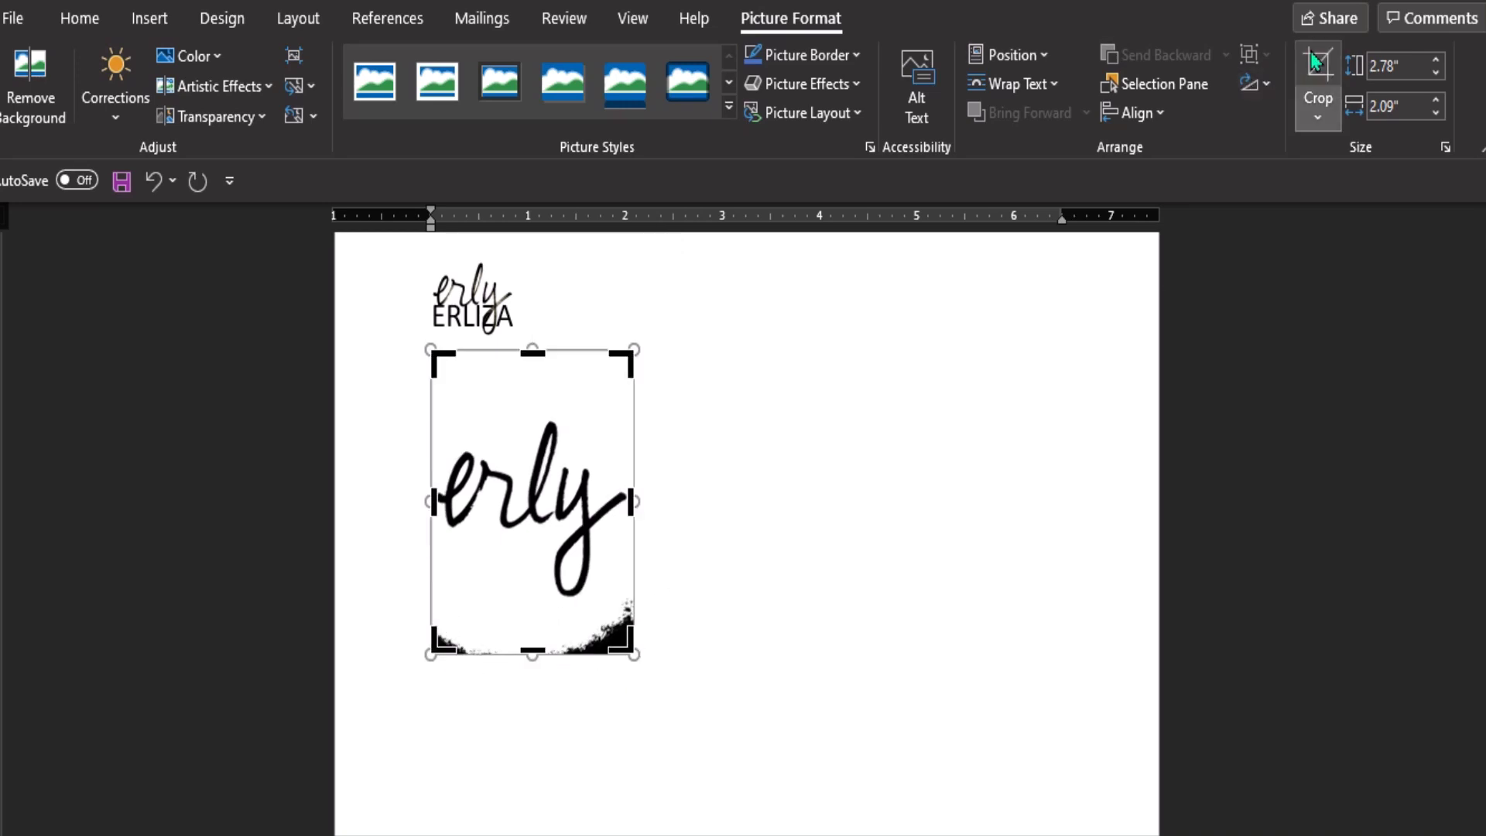
drag(531, 652, 531, 600)
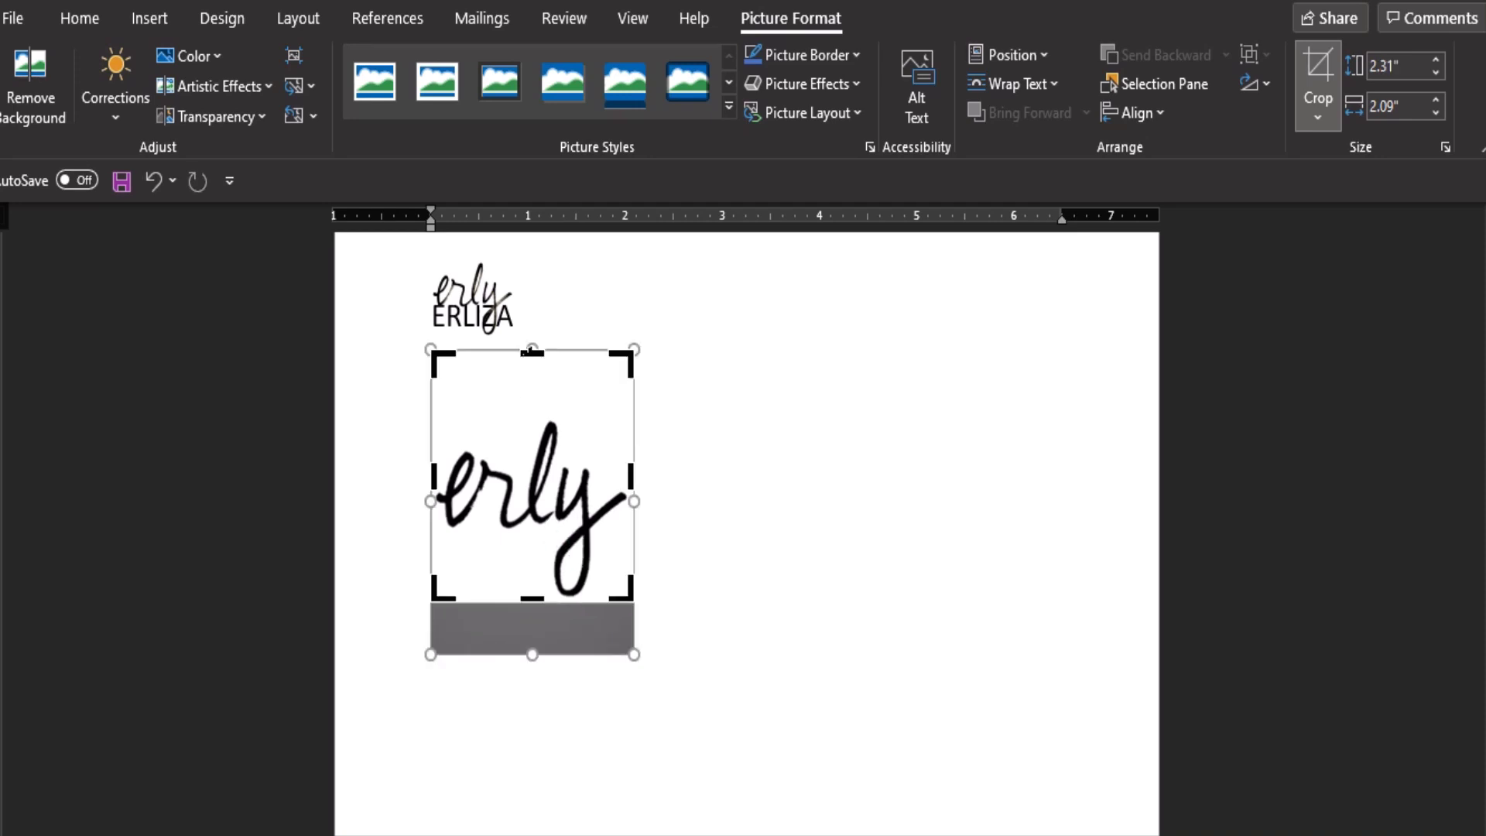
drag(524, 385, 524, 330)
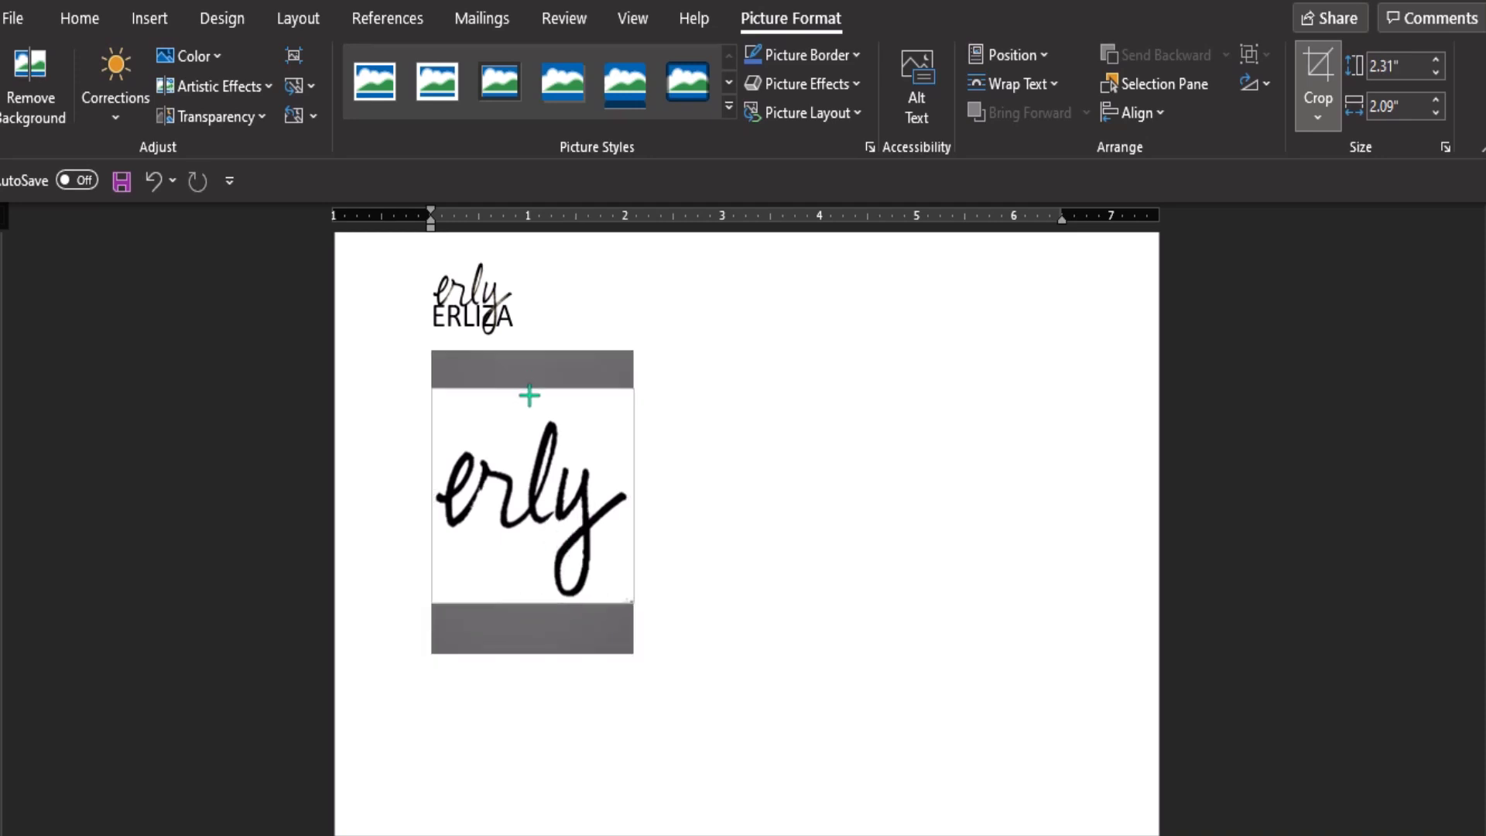
click(1318, 78)
scroll(713, 497, up, 1)
scroll(470, 333, up, 2)
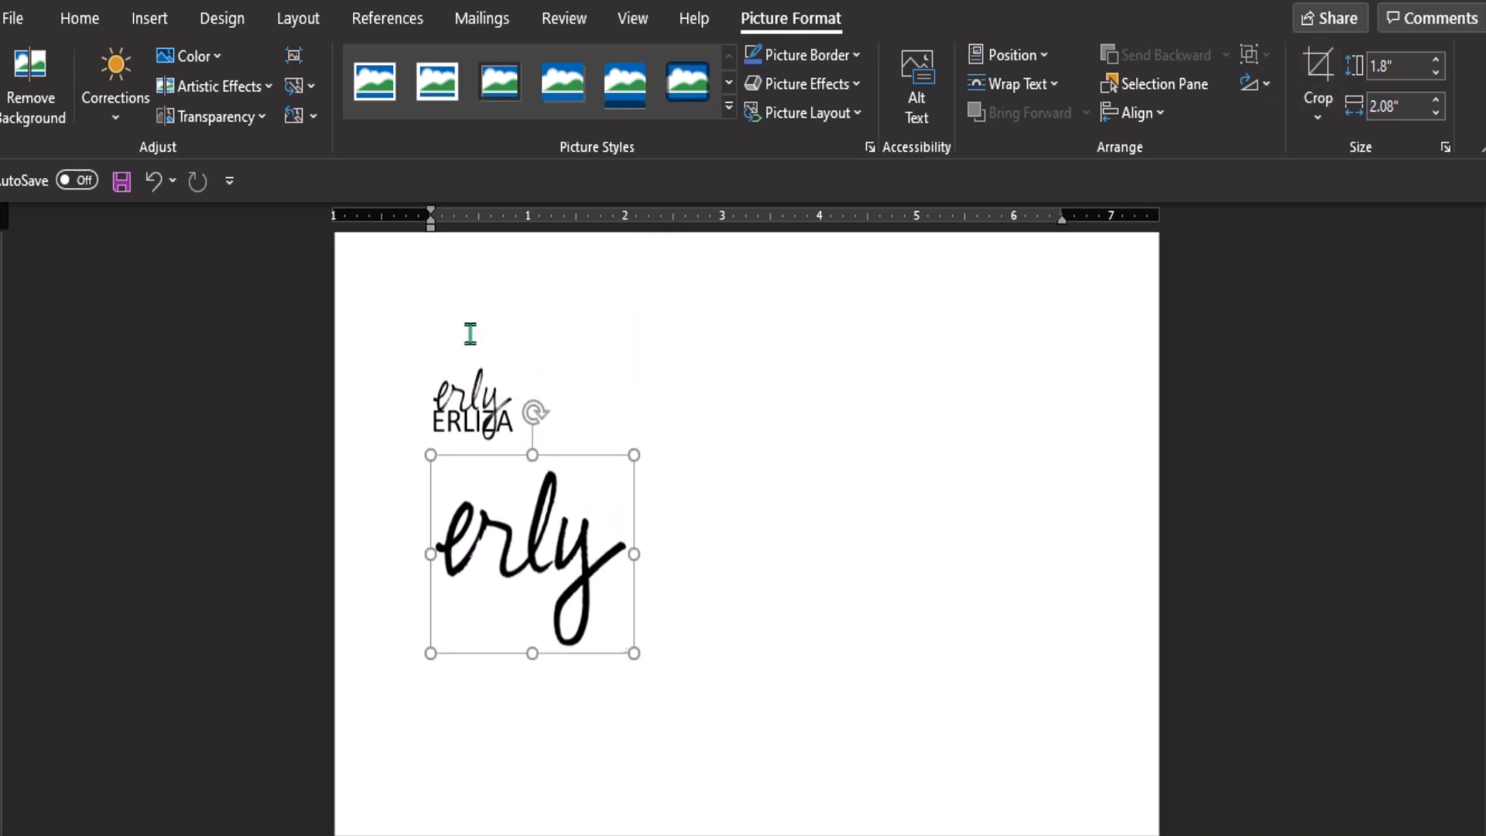
click(462, 381)
click(584, 549)
Set the erly signature picture to Behind Text wrapping and drag it over ERLIZA.
mouse_move(585, 549)
mouse_down()
mouse_move(557, 398)
mouse_move(548, 517)
mouse_up()
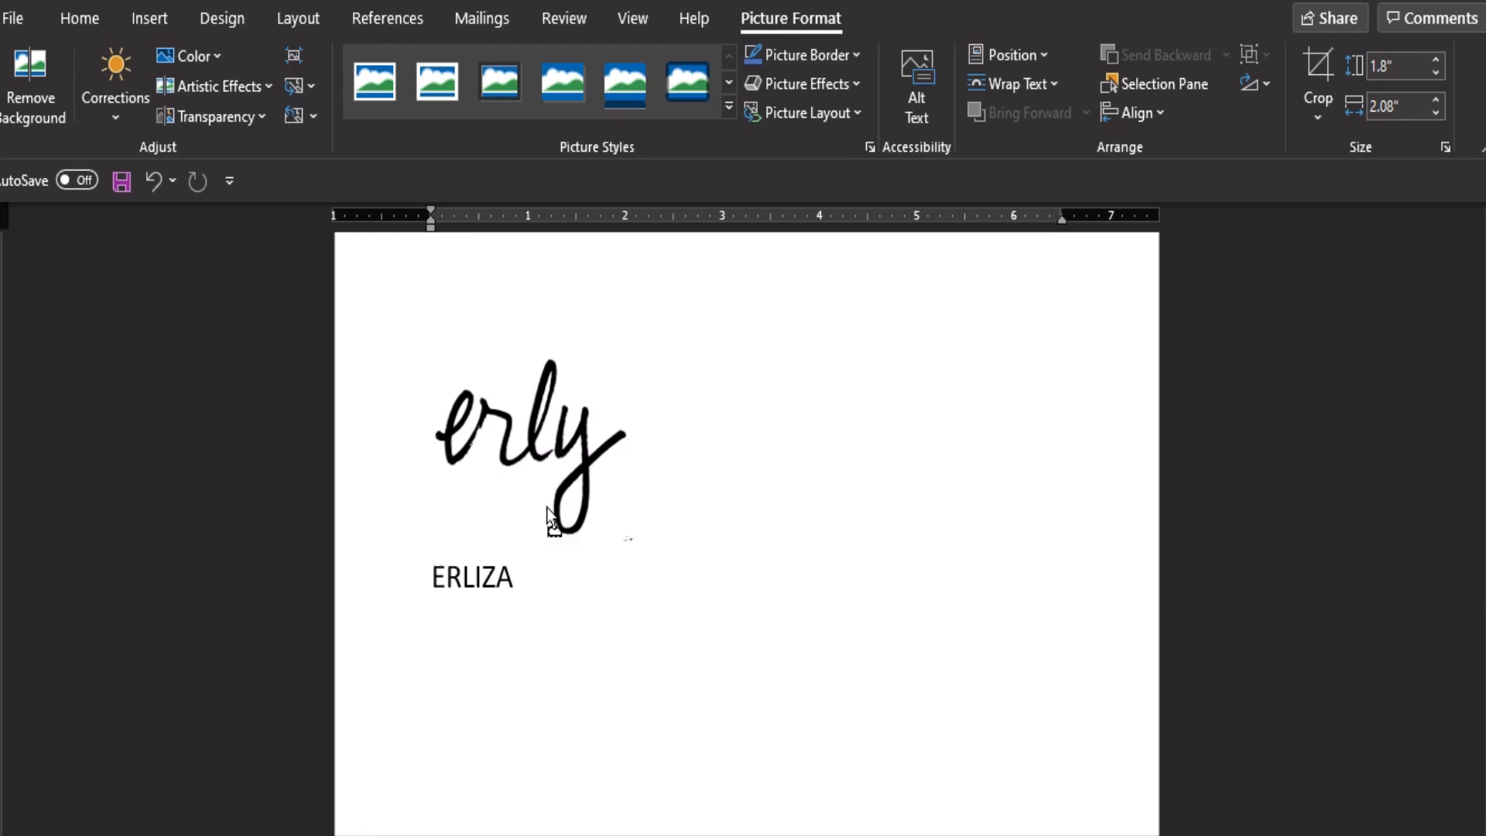
click(556, 439)
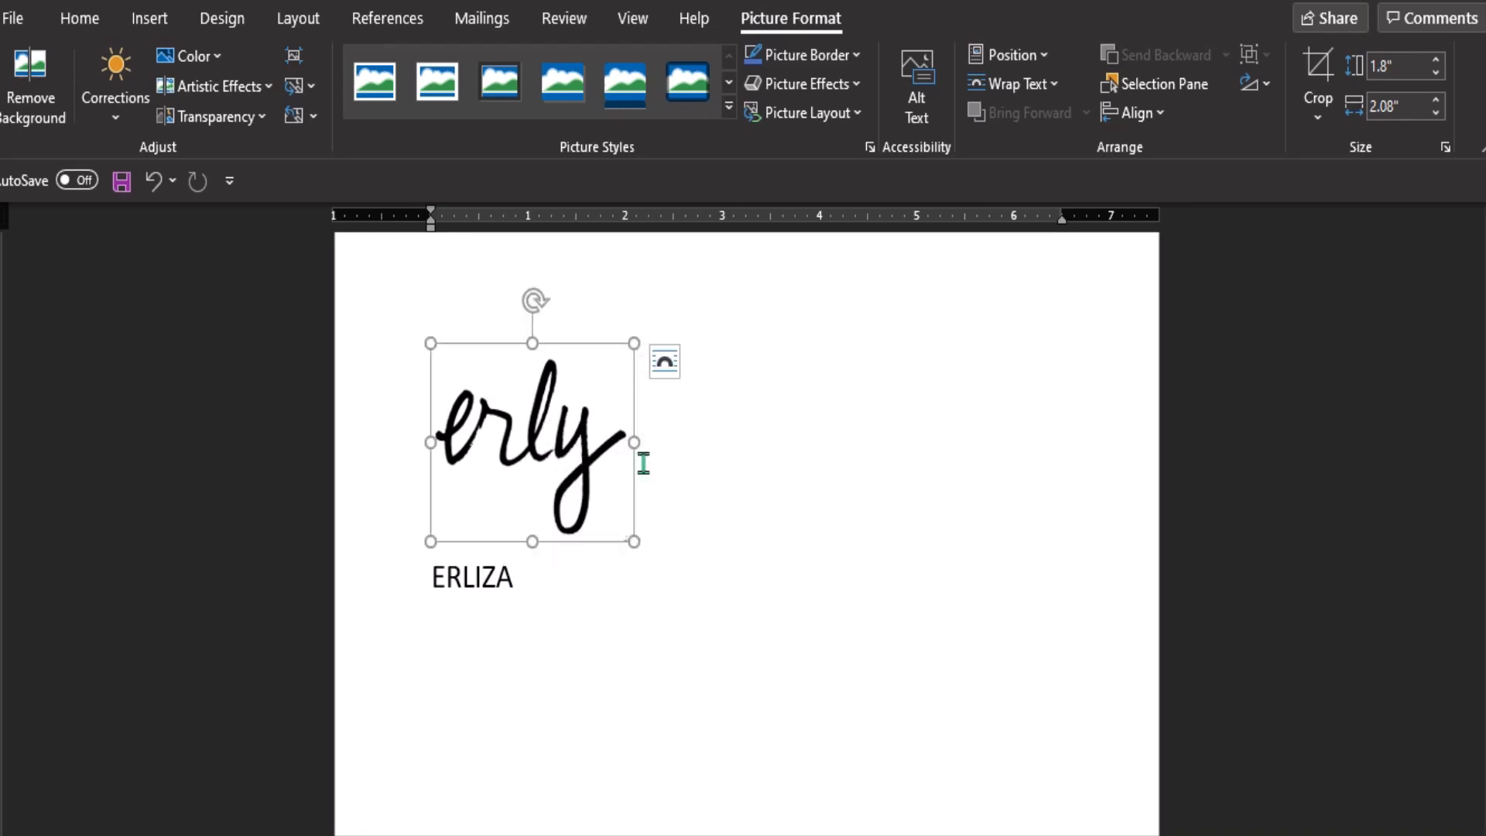
right_click(561, 418)
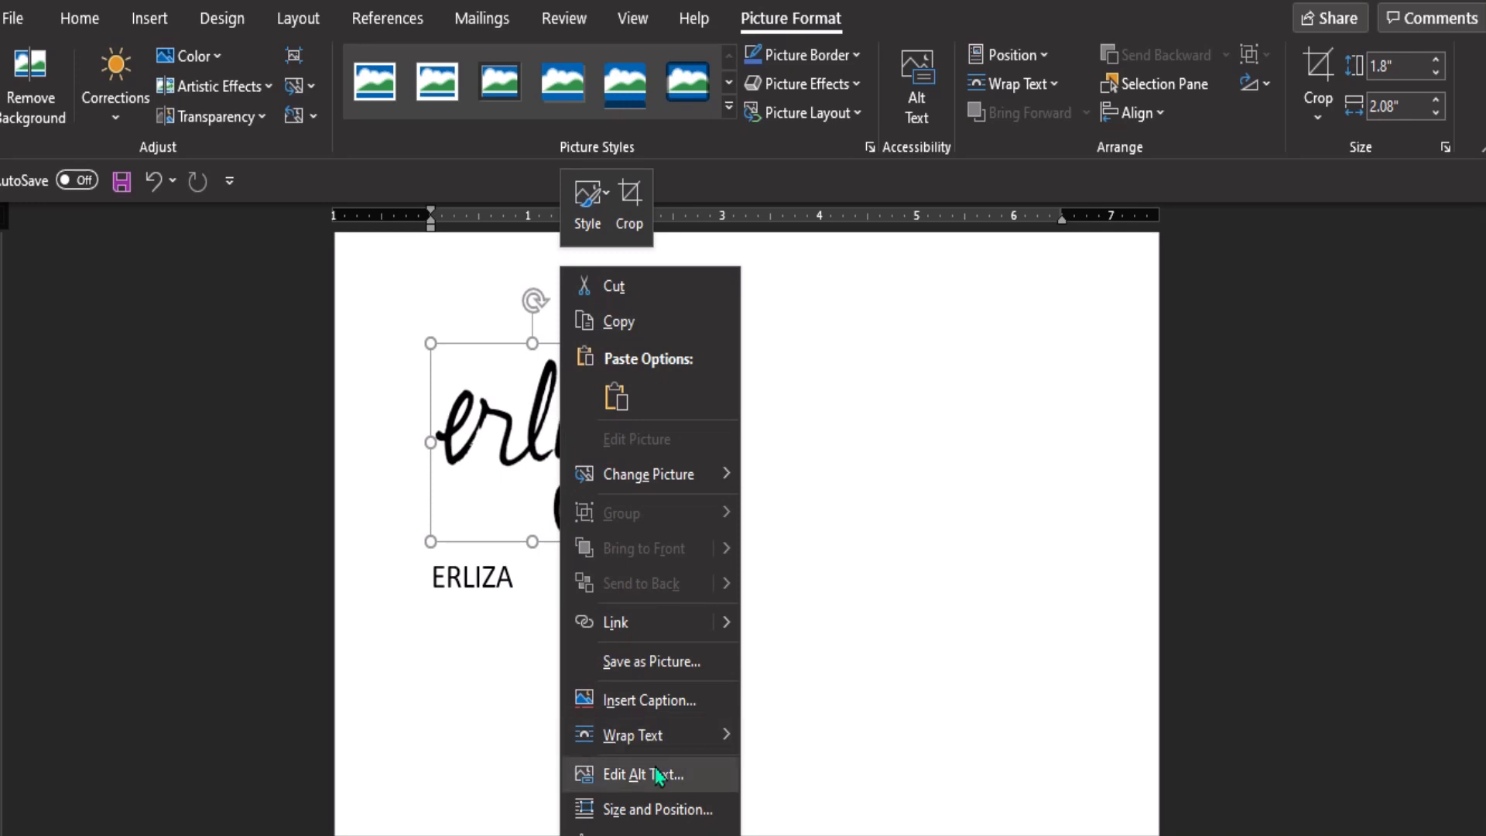
mouse_move(633, 736)
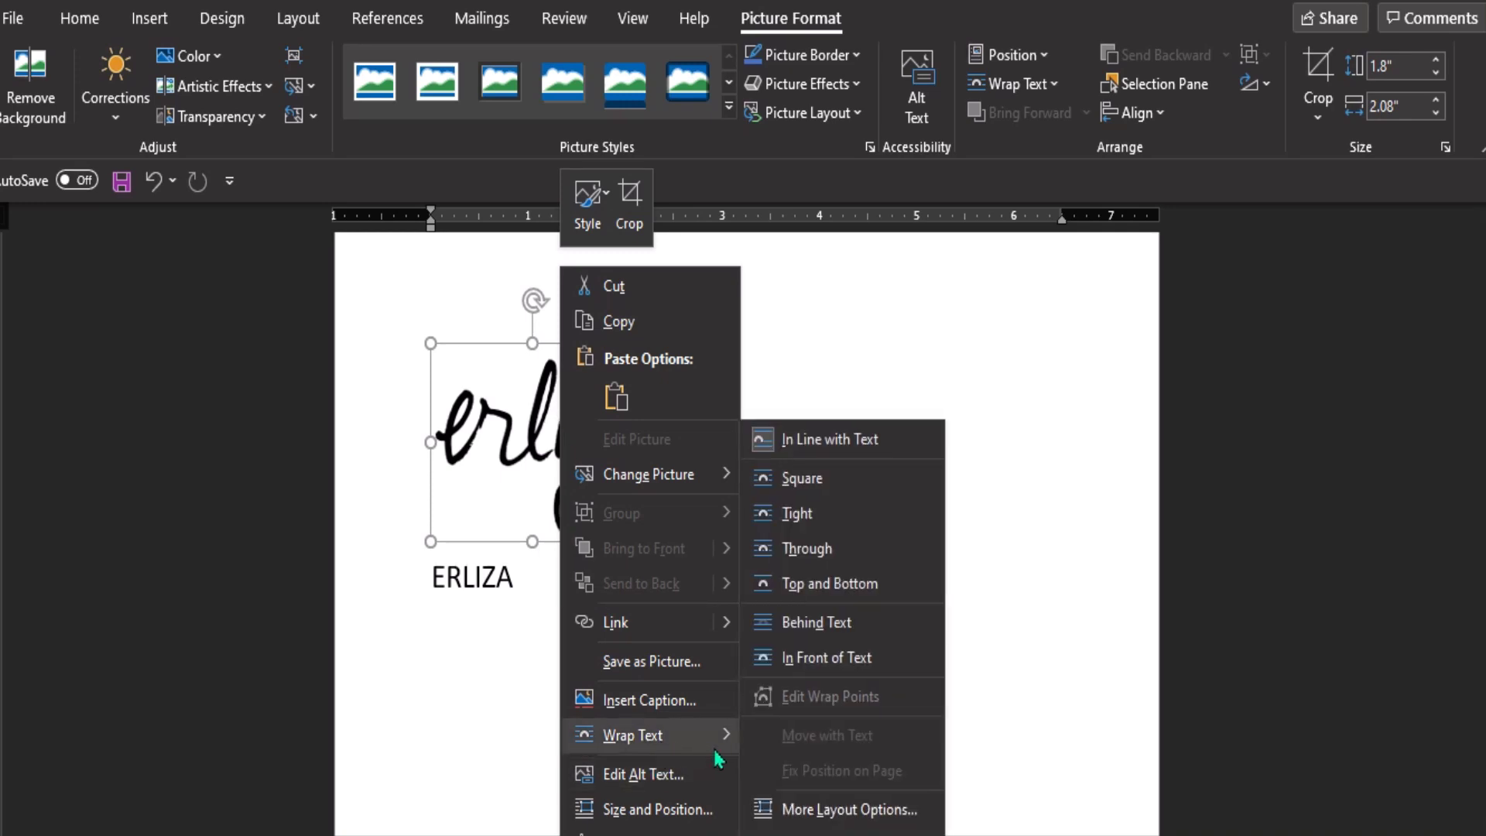
click(813, 670)
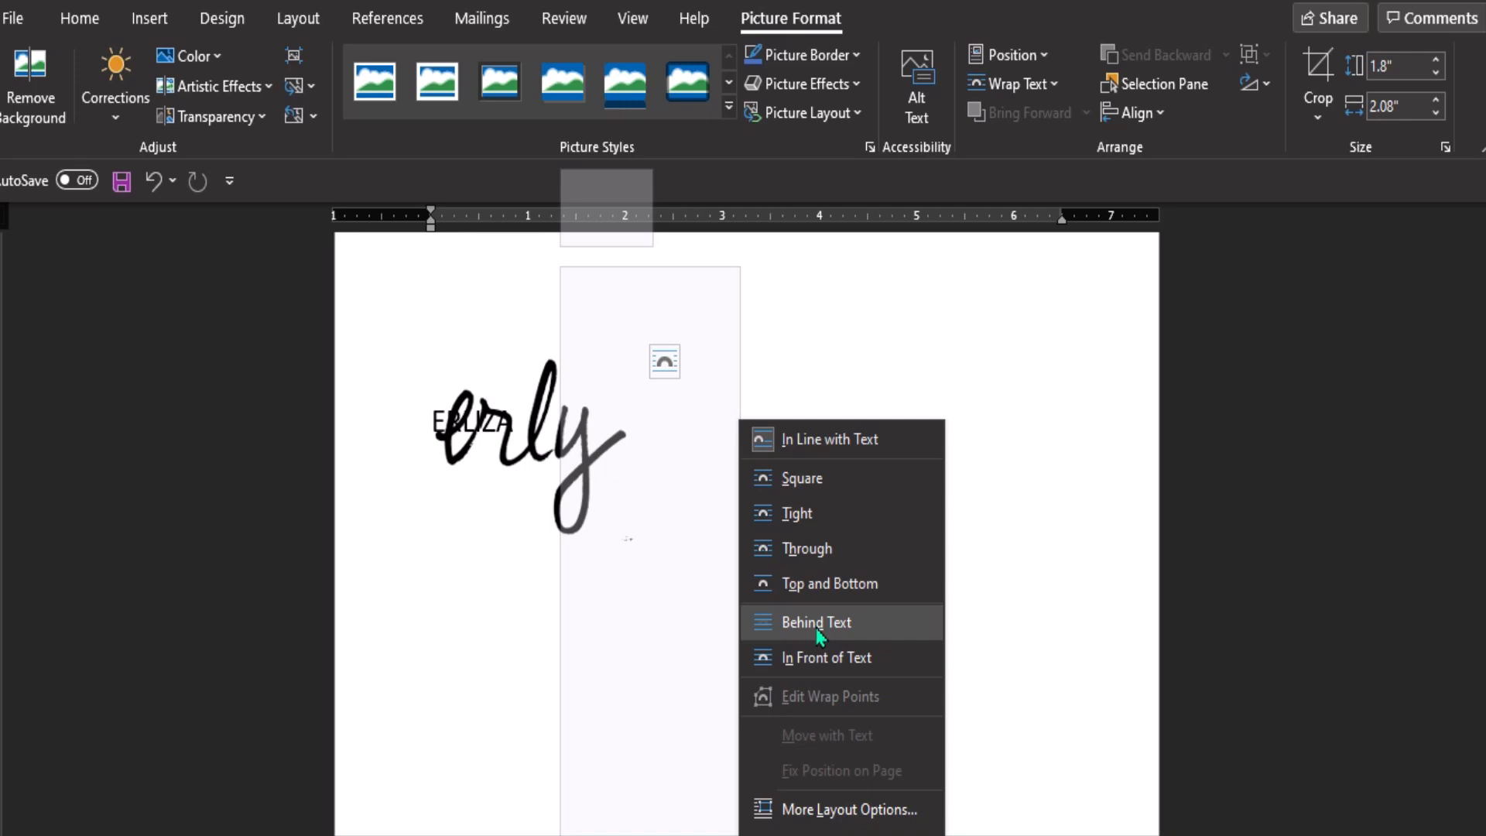
click(819, 625)
click(814, 620)
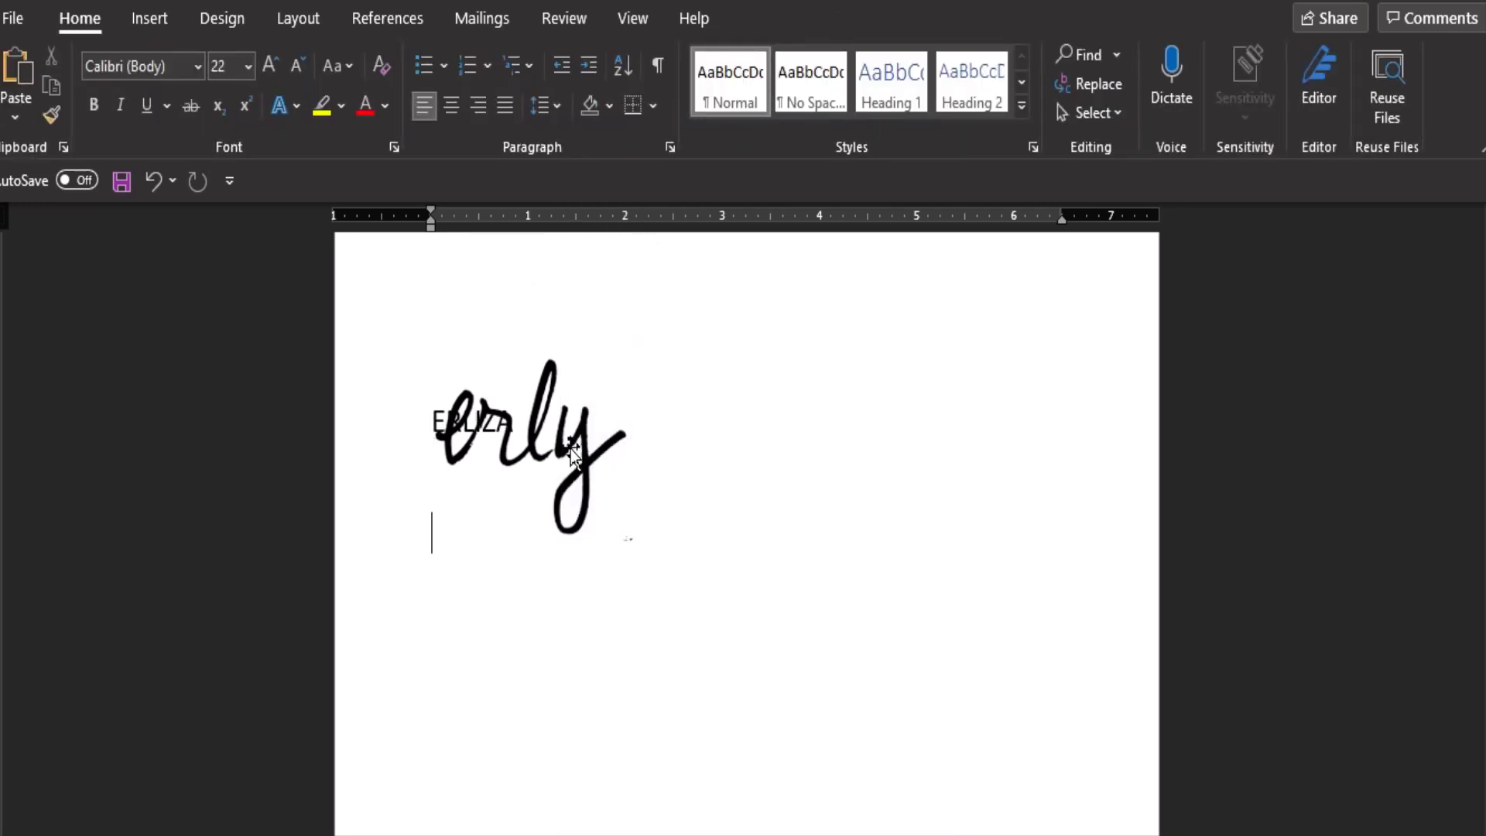
drag(572, 453, 552, 428)
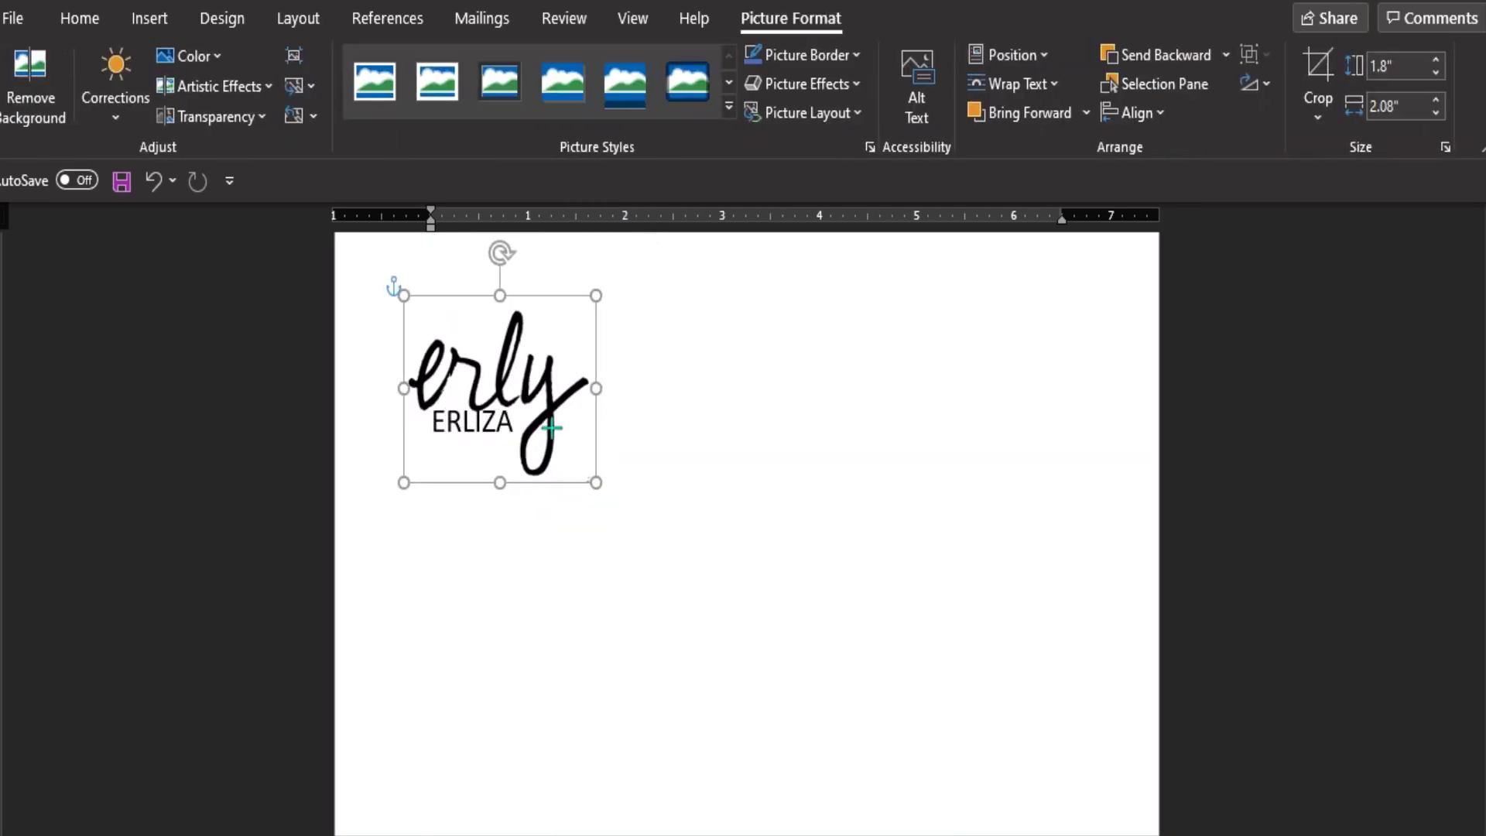
Shrink the signature to about 1.2" by 1.39", nudge it over ERLIZA, and wrap it In Front of Text.
drag(596, 483, 540, 428)
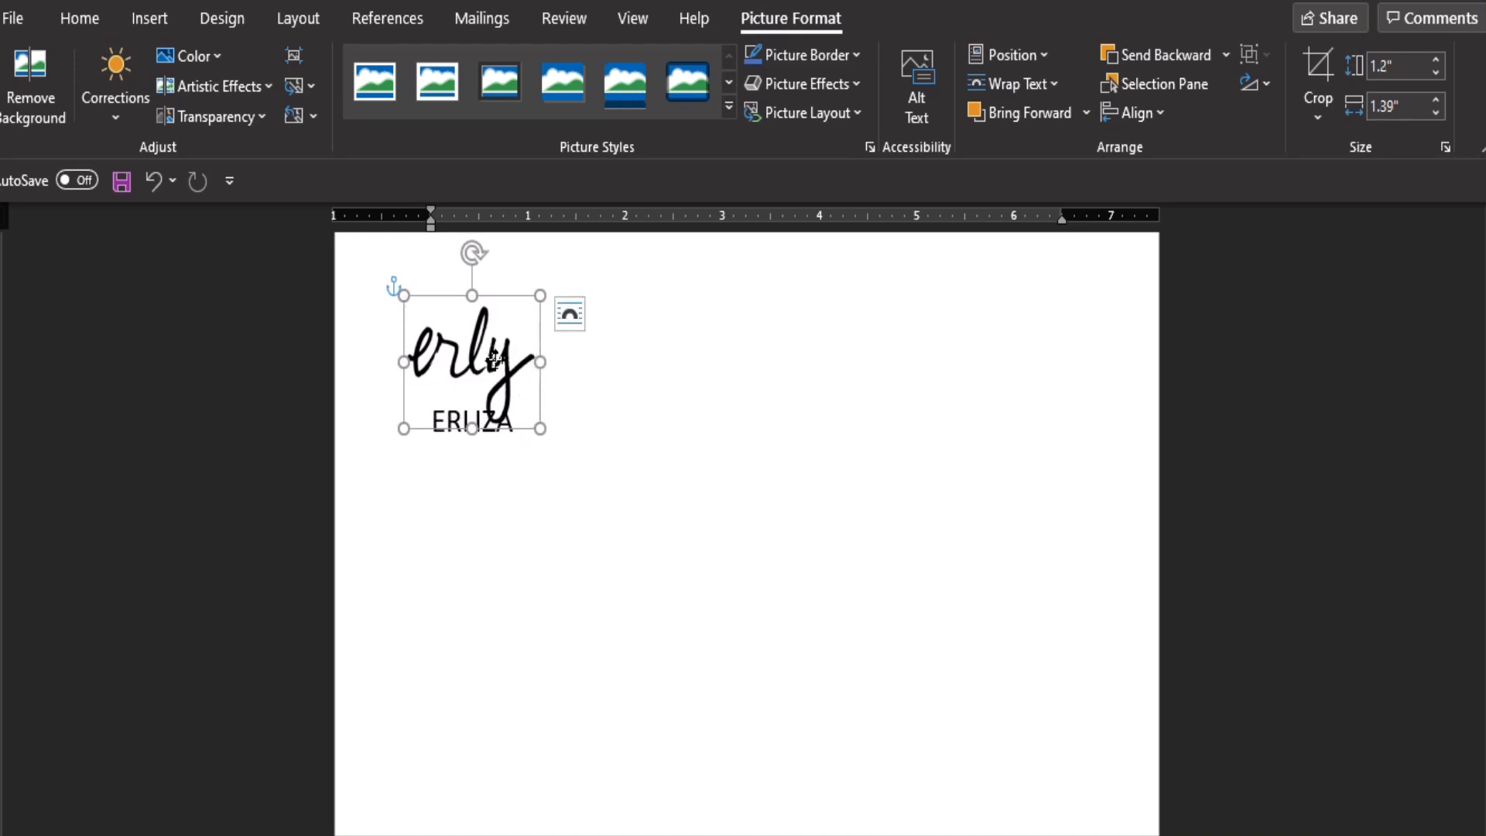
drag(494, 357, 514, 389)
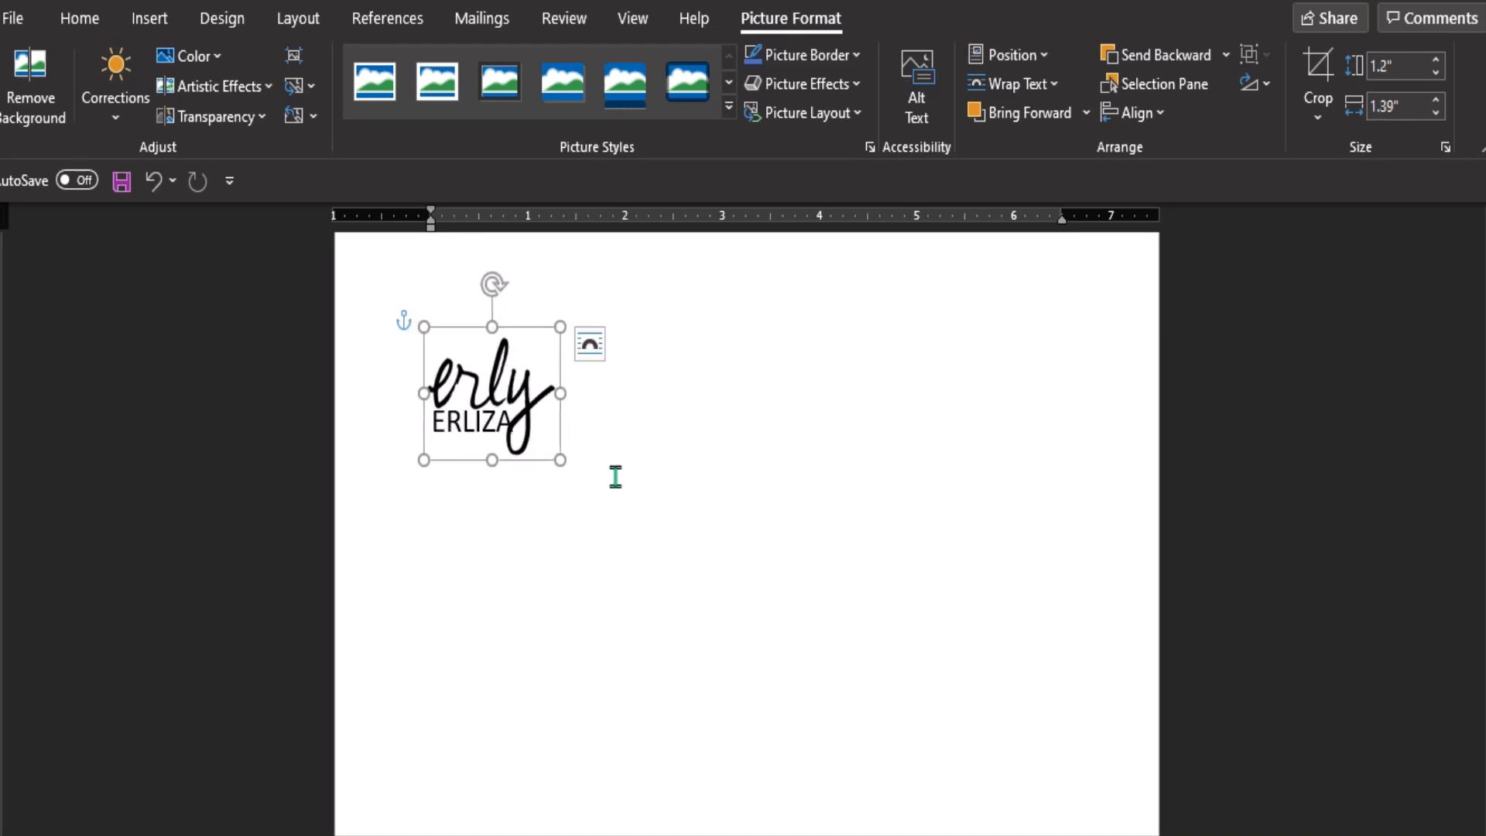
right_click(507, 358)
mouse_move(579, 735)
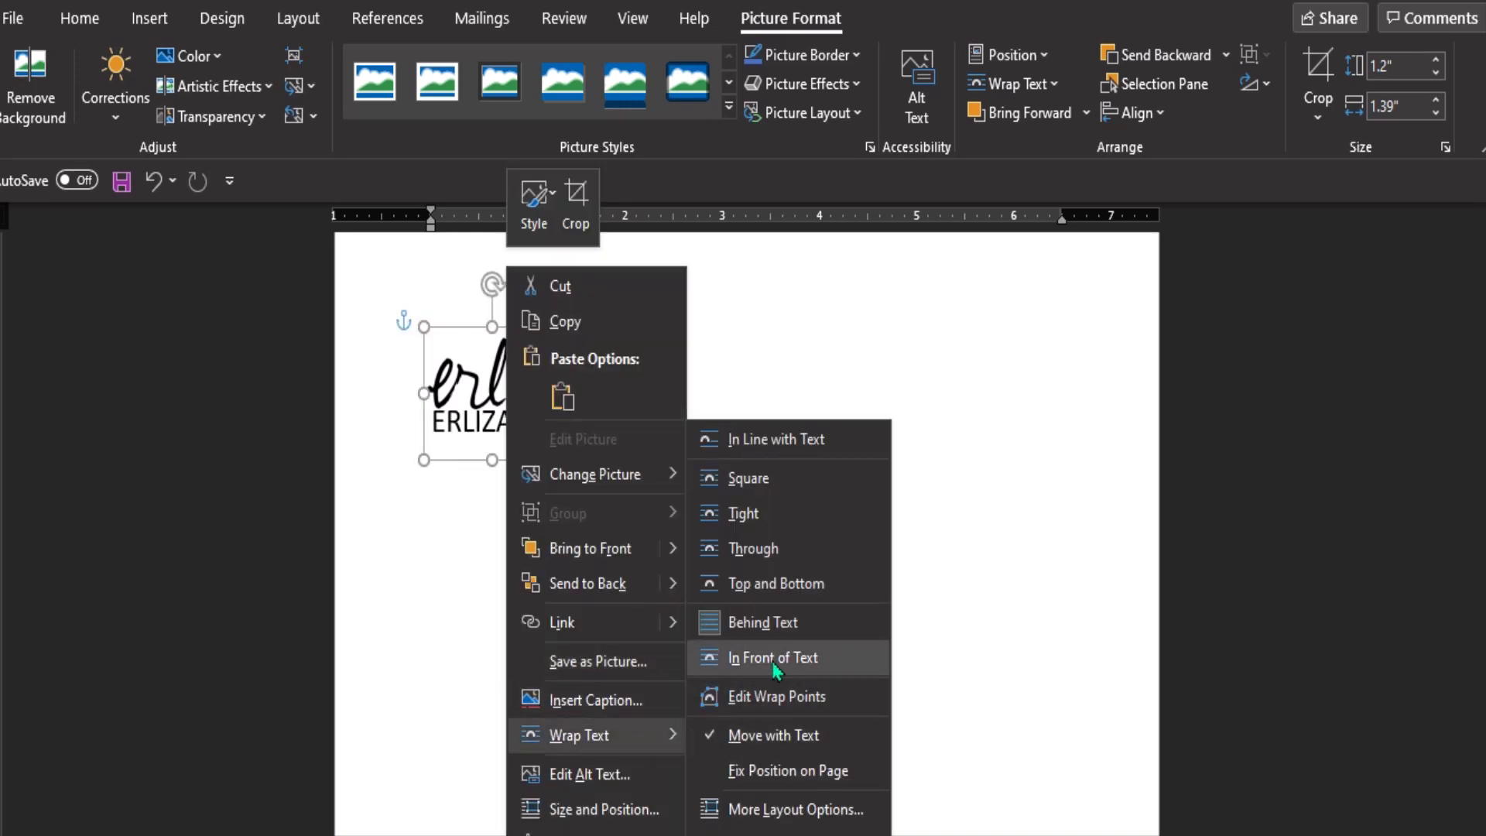
click(772, 659)
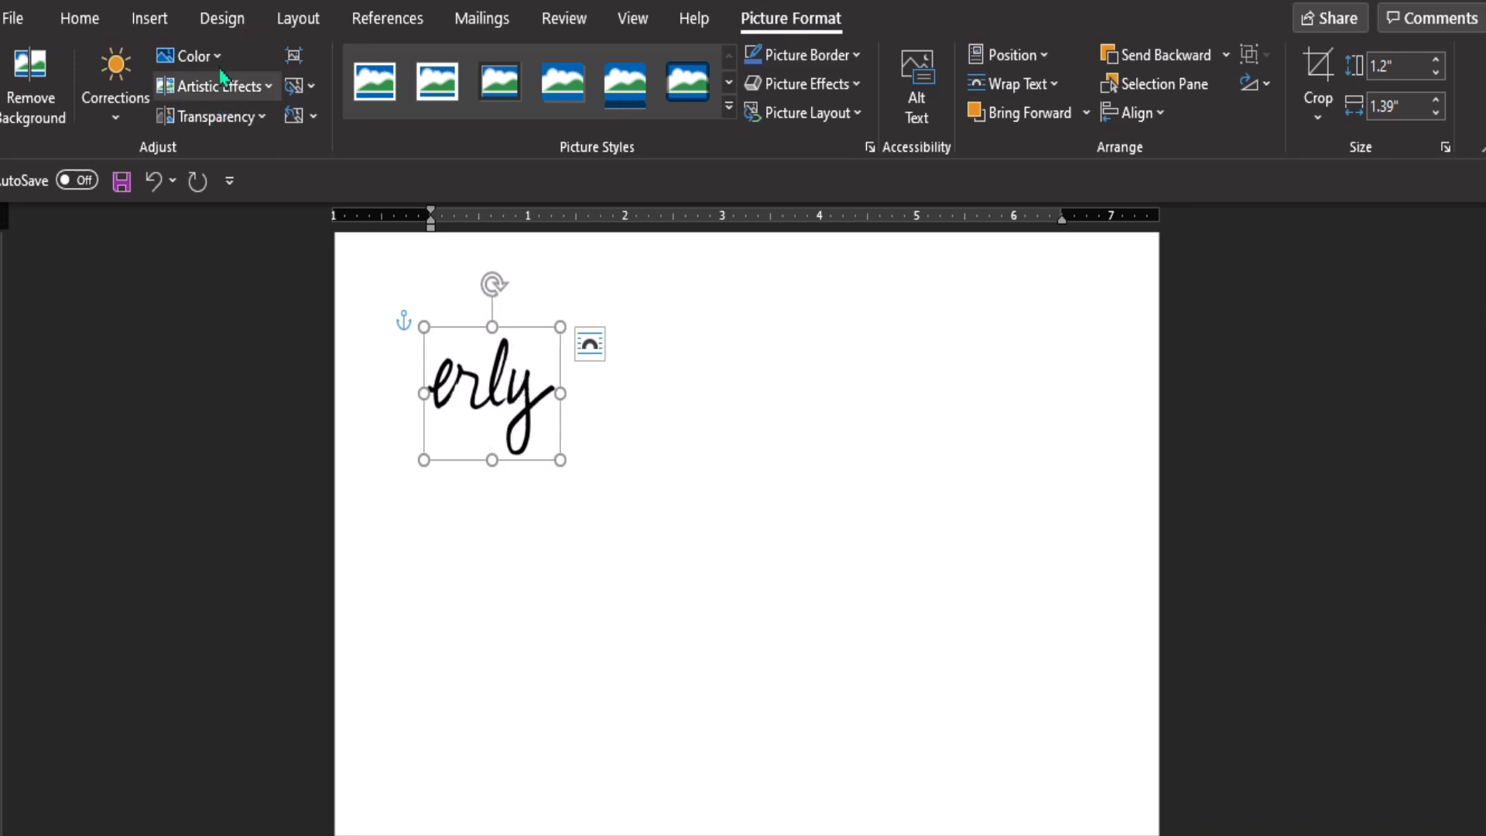
Set the signature back behind the text and shrink it to 0.92" by 1.06".
right_click(522, 394)
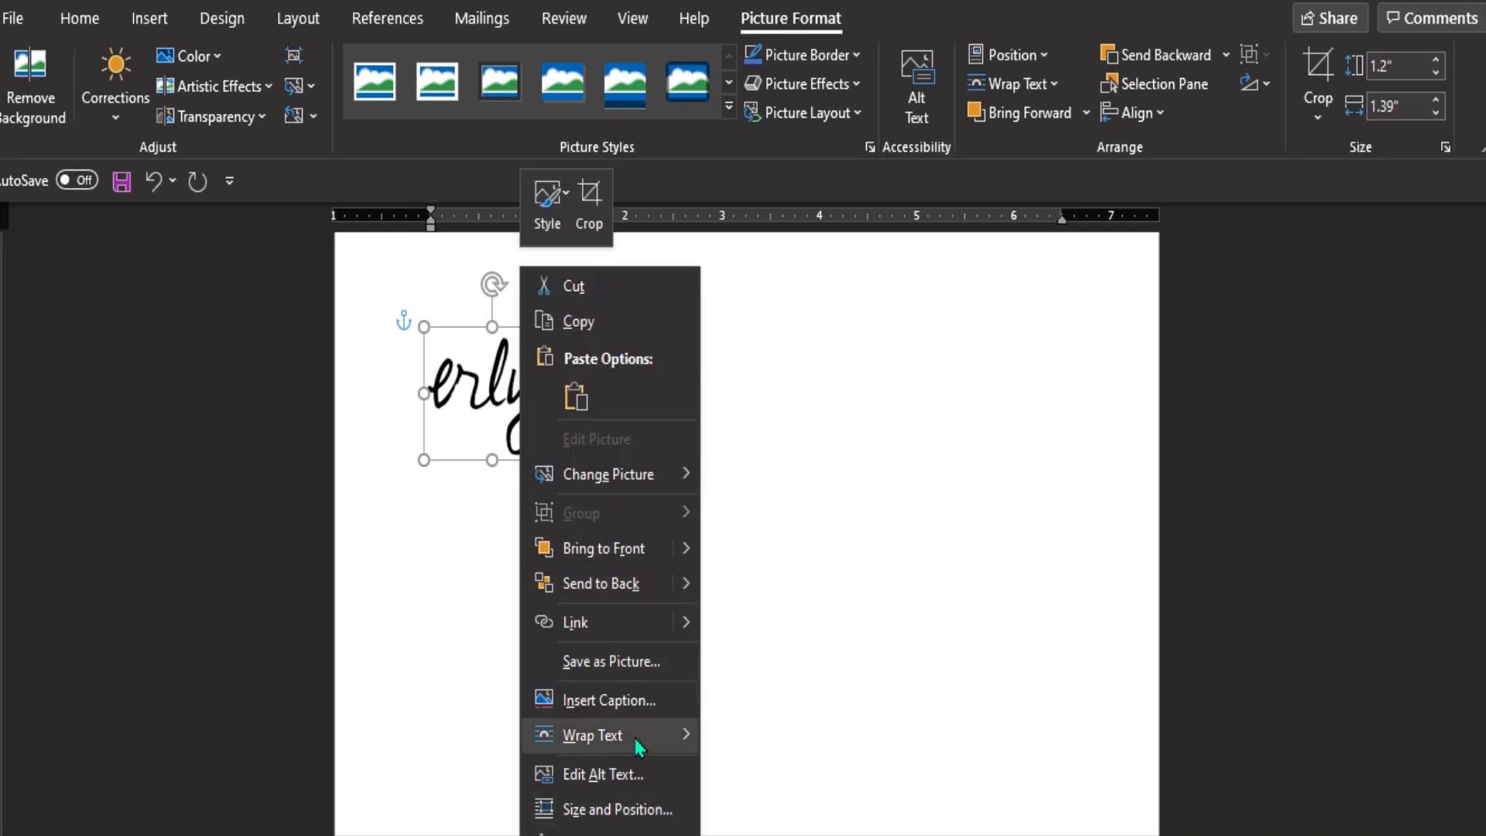
mouse_move(592, 735)
click(748, 659)
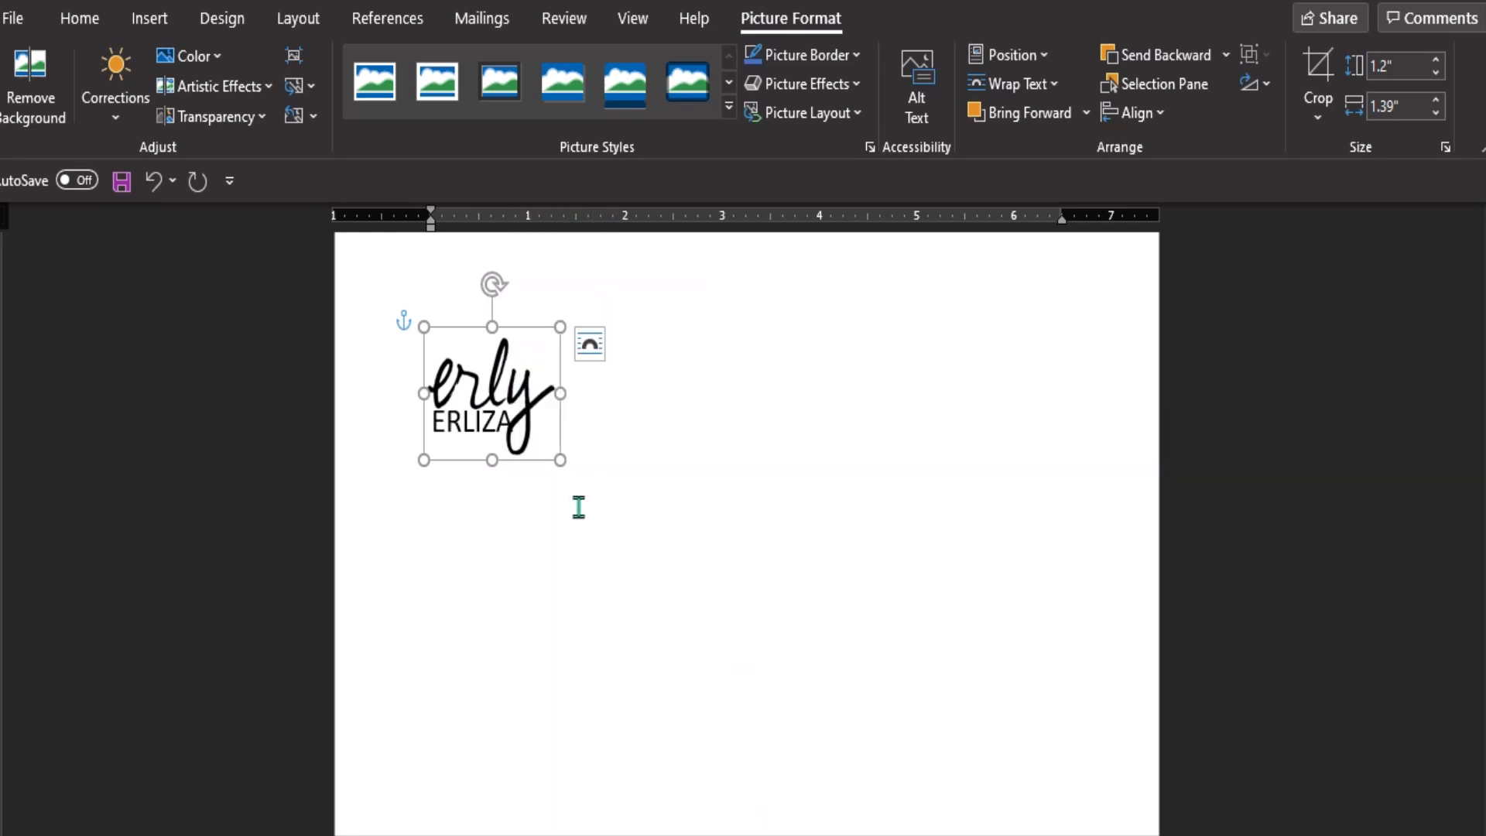
drag(559, 459, 527, 449)
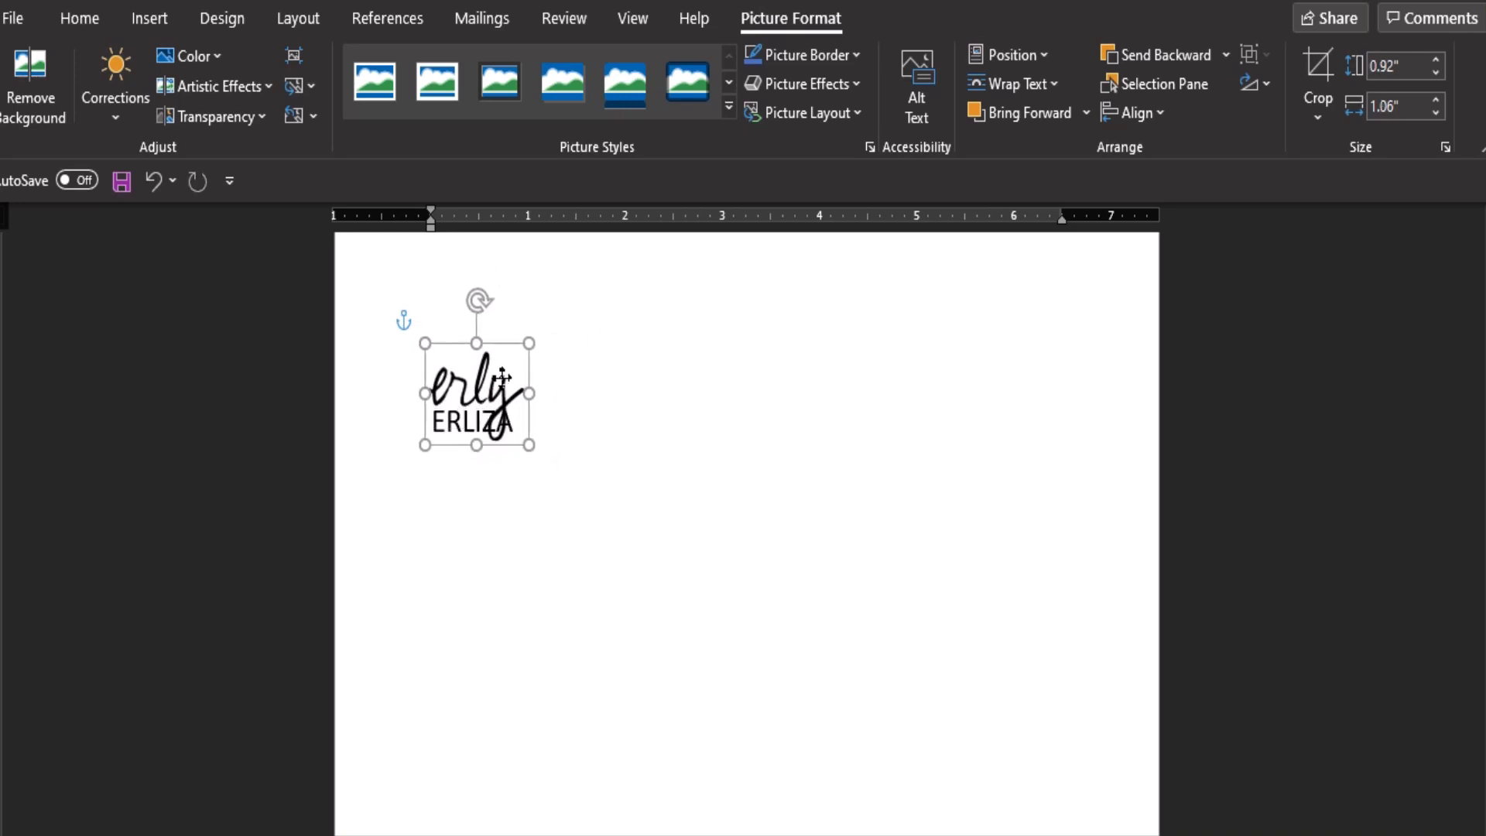
Insert two blank lines above the name so the signed ERLIZA moves down the page.
click(664, 496)
key(Return)
key(Return)
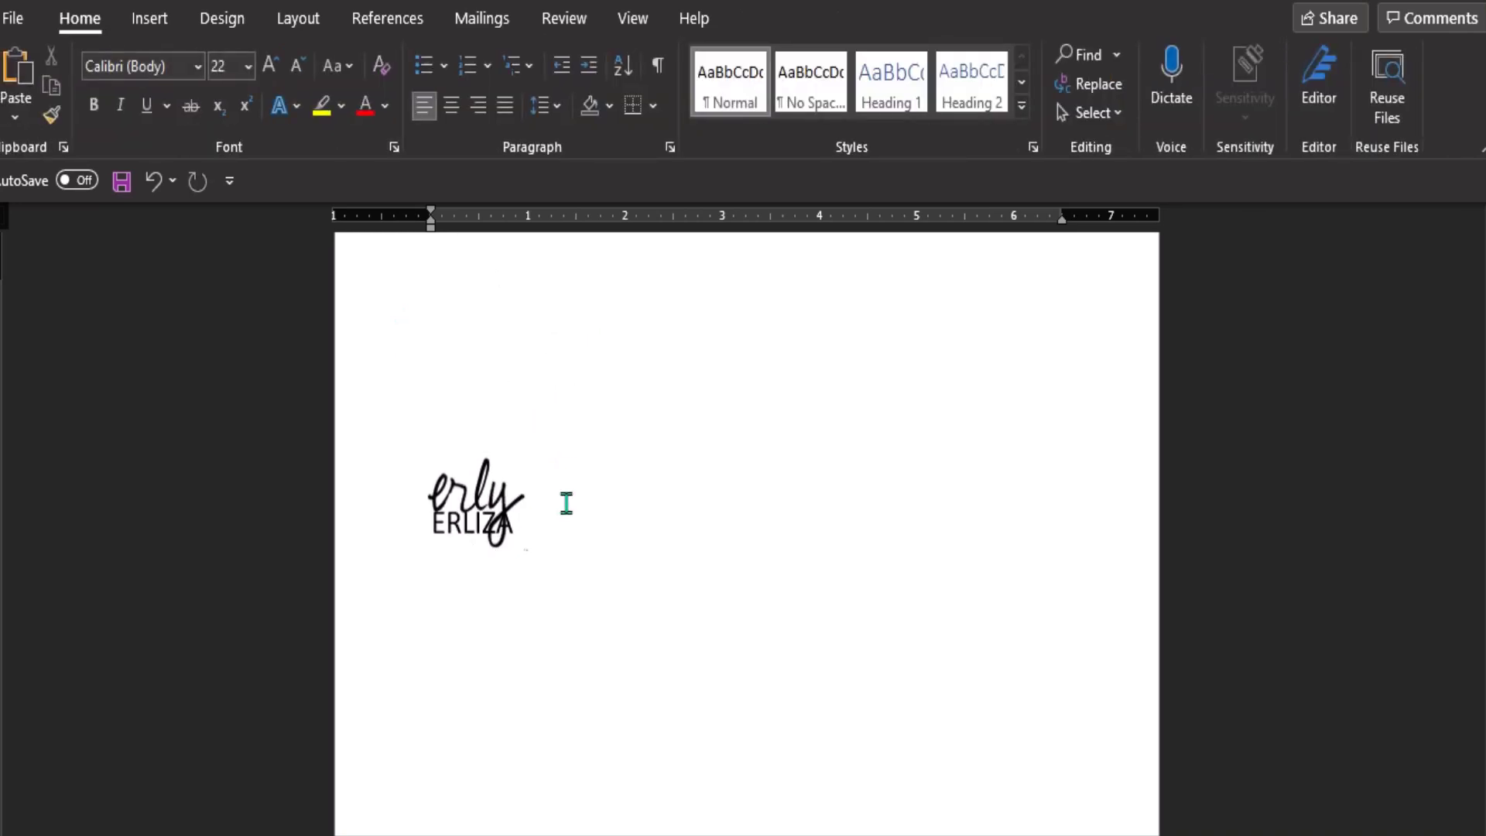
key(Return)
key(Return)
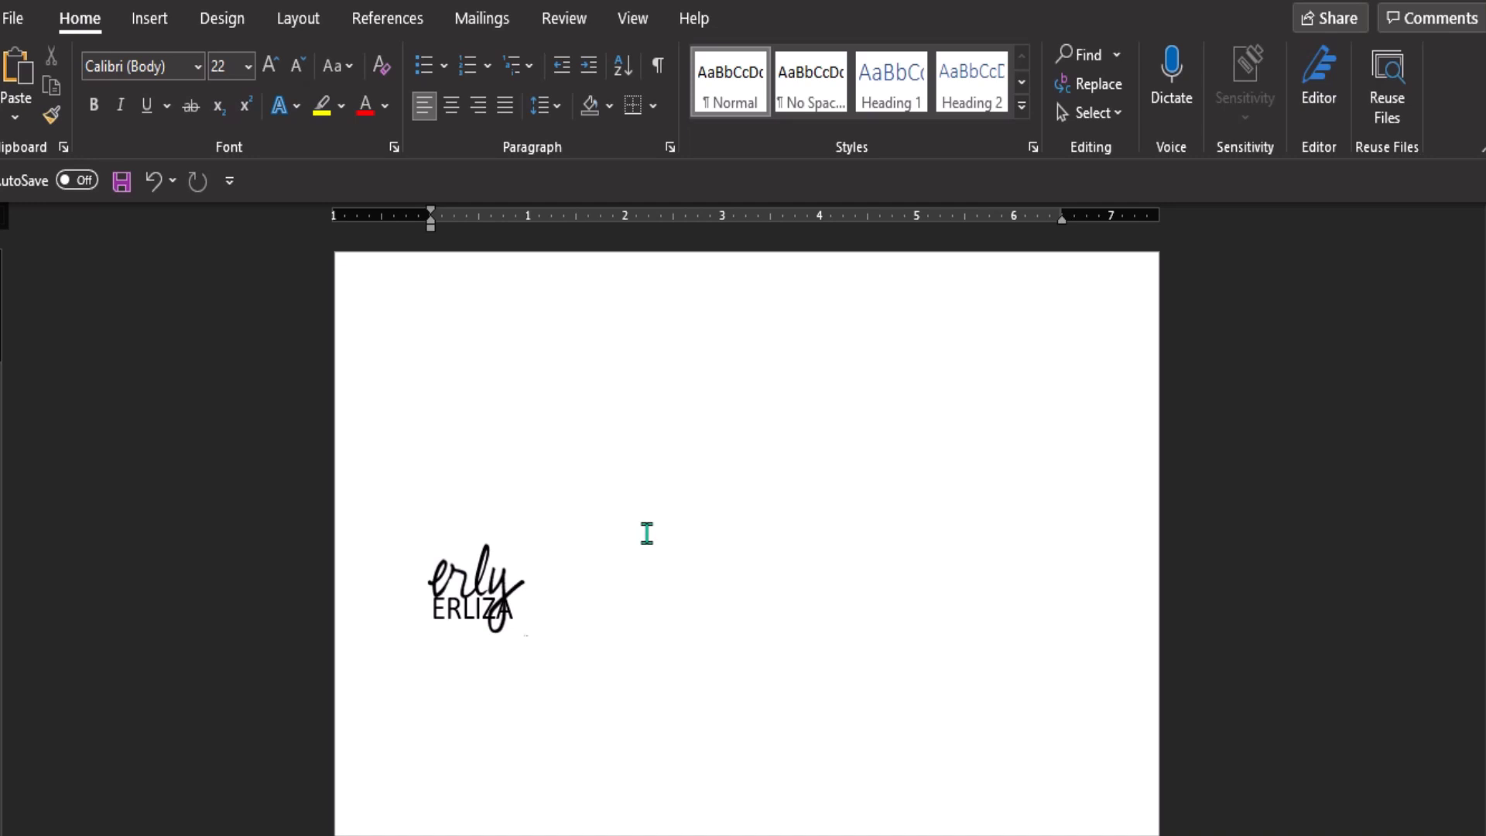